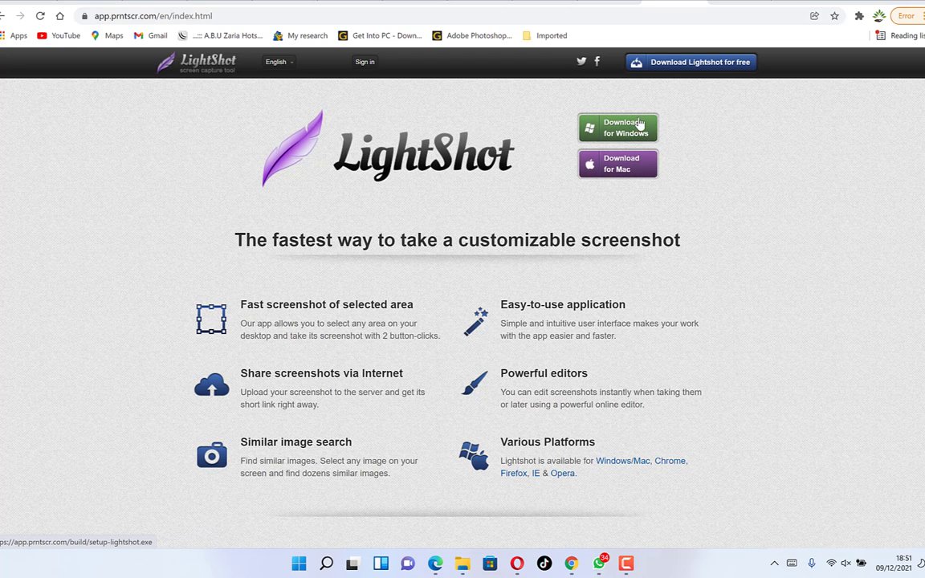
# Step: Download the Lightshot Windows installer and copy setup-lightshot from the Downloads folder
pyautogui.click(595, 128)
pyautogui.click(624, 130)
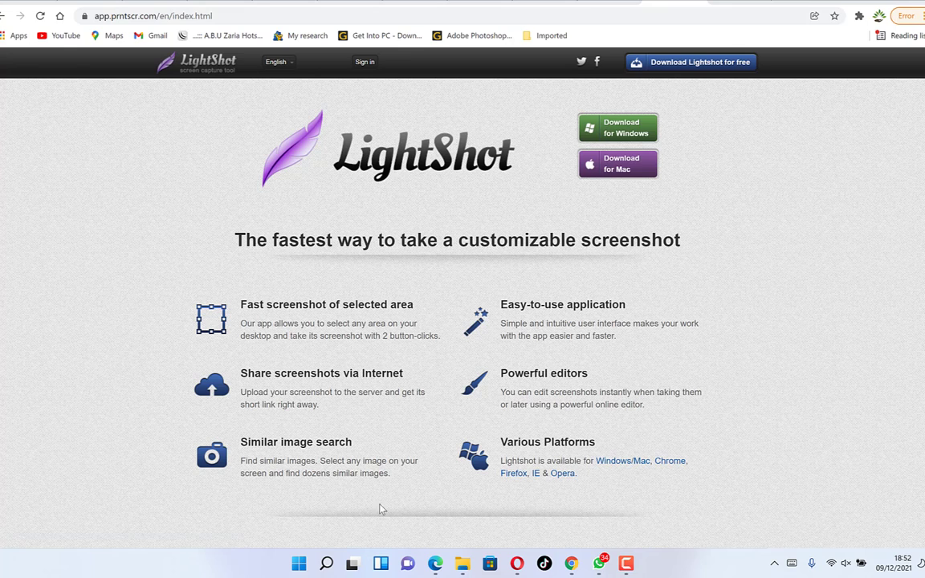
pyautogui.hotkey('alt', 'Tab')
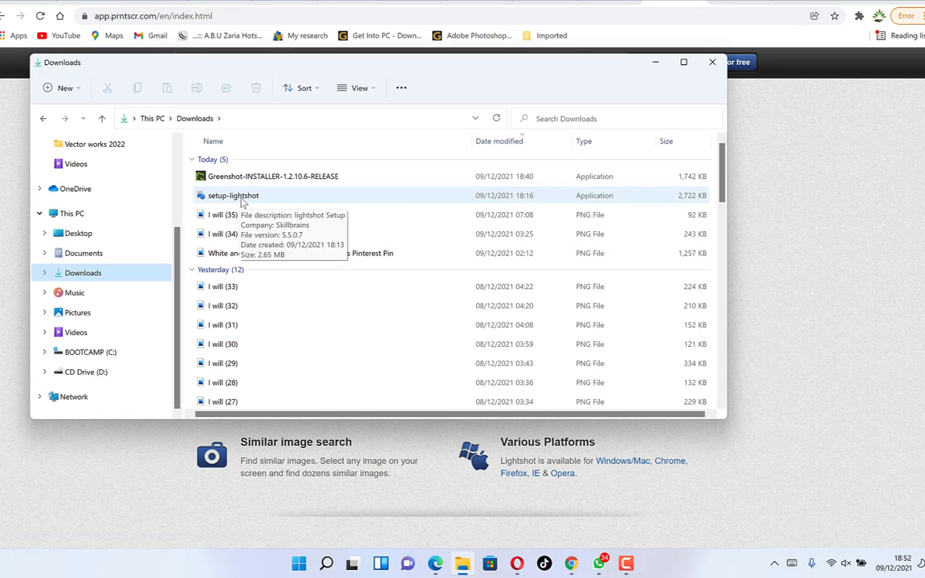
pyautogui.click(243, 203)
pyautogui.hotkey('ctrl', 'c')
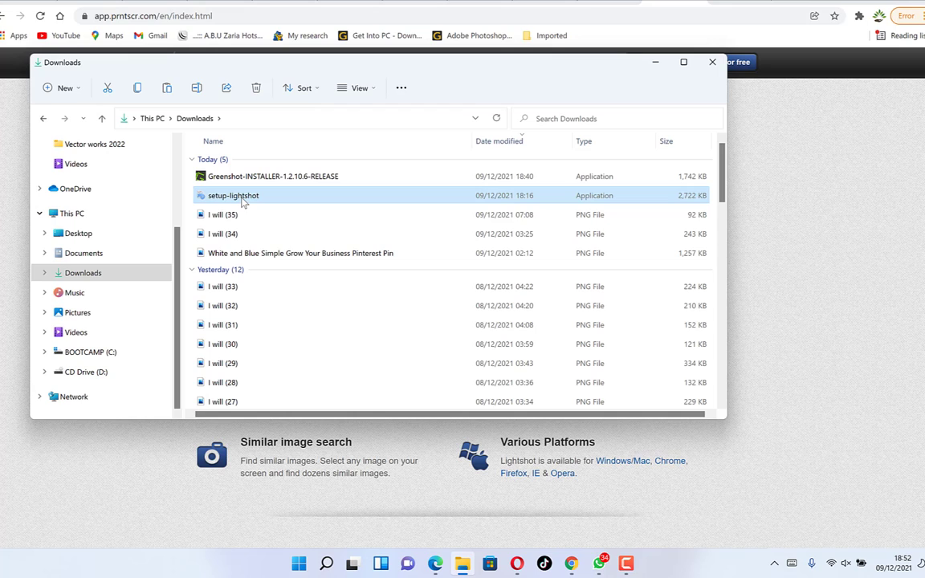
# Step: Paste the installer into Videos > NEW > Lightshot and run it from there
pyautogui.click(44, 118)
pyautogui.hotkey('ctrl', 'v')
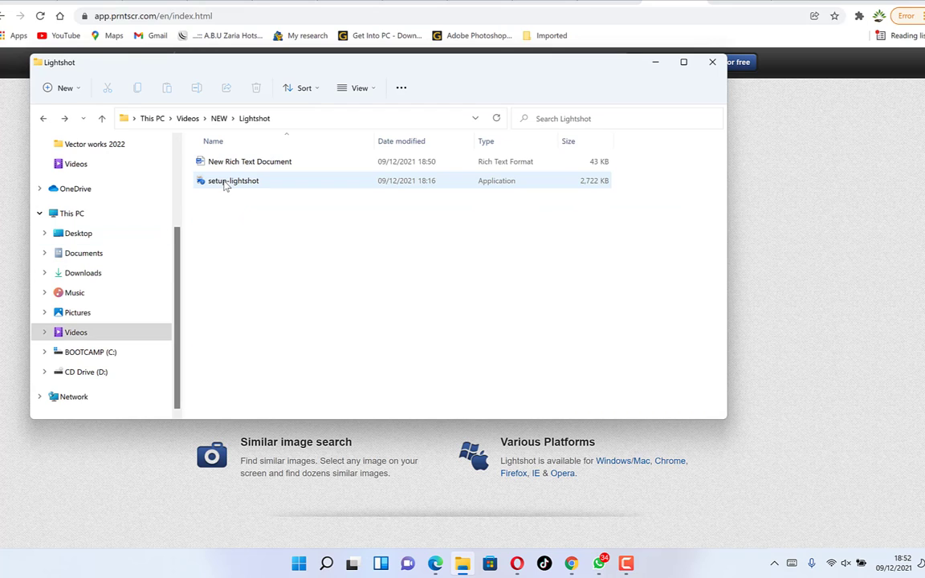
pyautogui.doubleClick(233, 185)
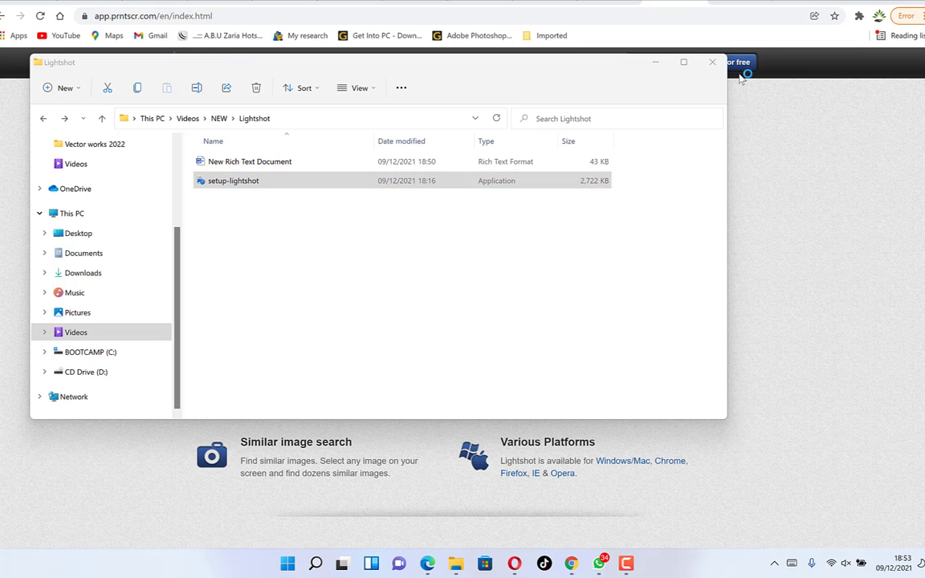
# Step: Minimise File Explorer and the browser so the setup wizard is in view
pyautogui.click(668, 65)
pyautogui.click(668, 65)
pyautogui.click(784, 2)
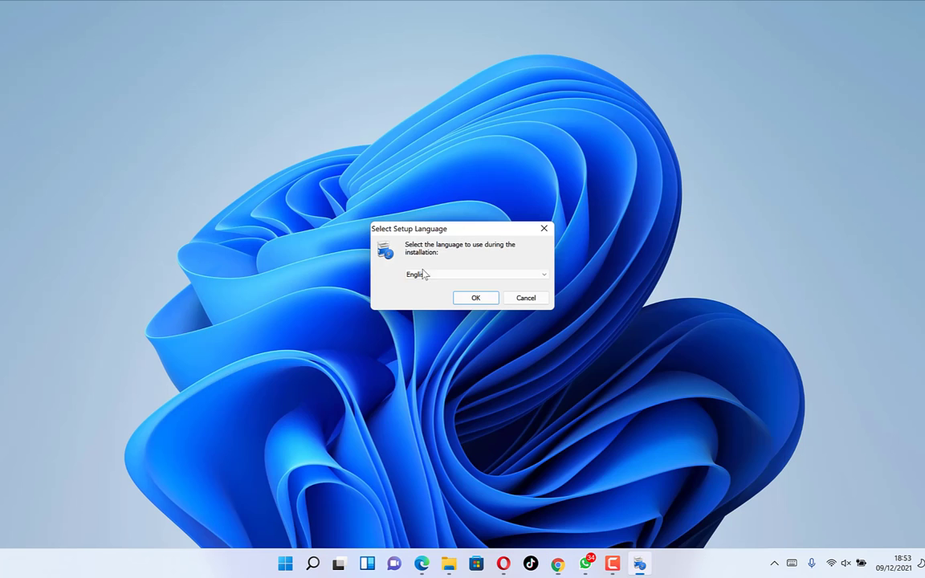
# Step: Install Lightshot 5.5.0.7 in English, accepting the licence agreement, and close the wizard
pyautogui.click(475, 298)
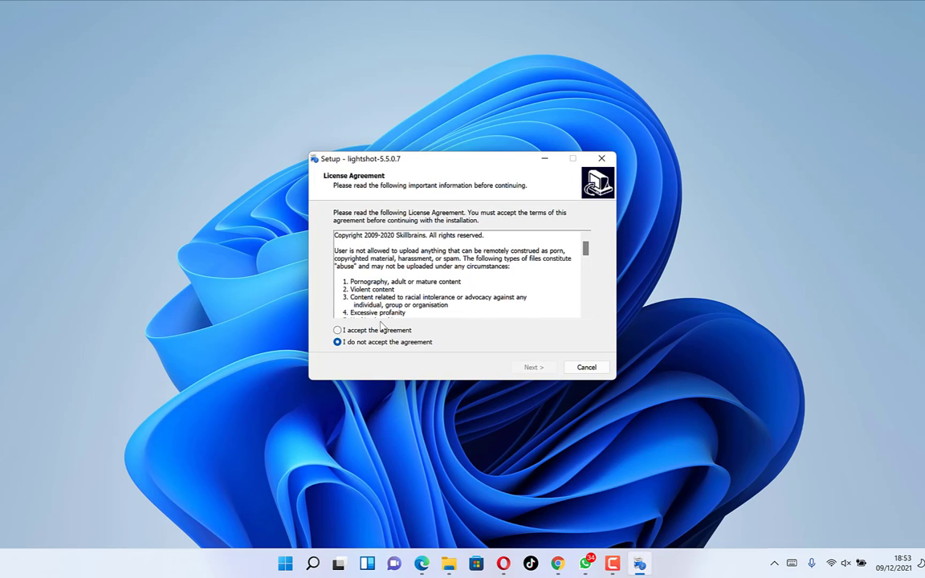
pyautogui.click(357, 332)
pyautogui.click(528, 367)
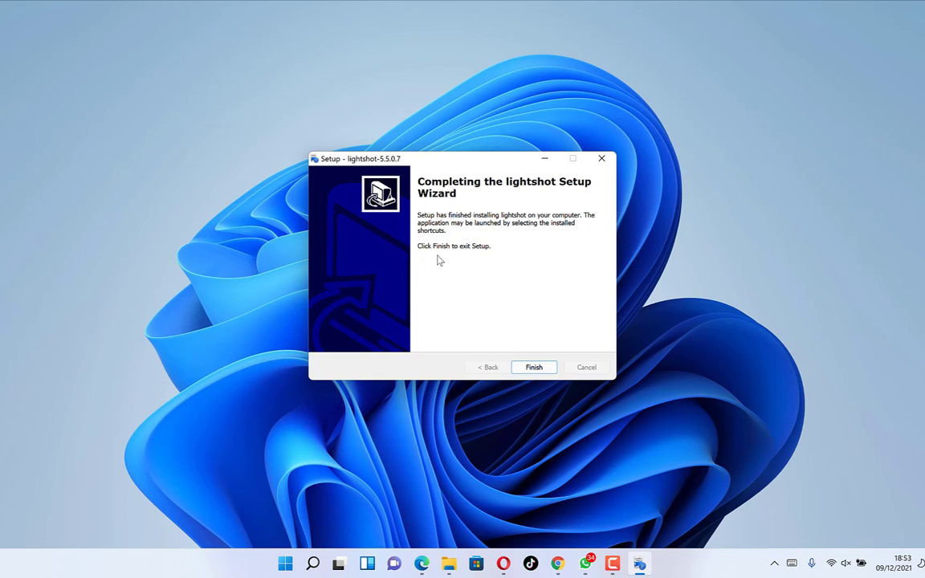
pyautogui.click(530, 367)
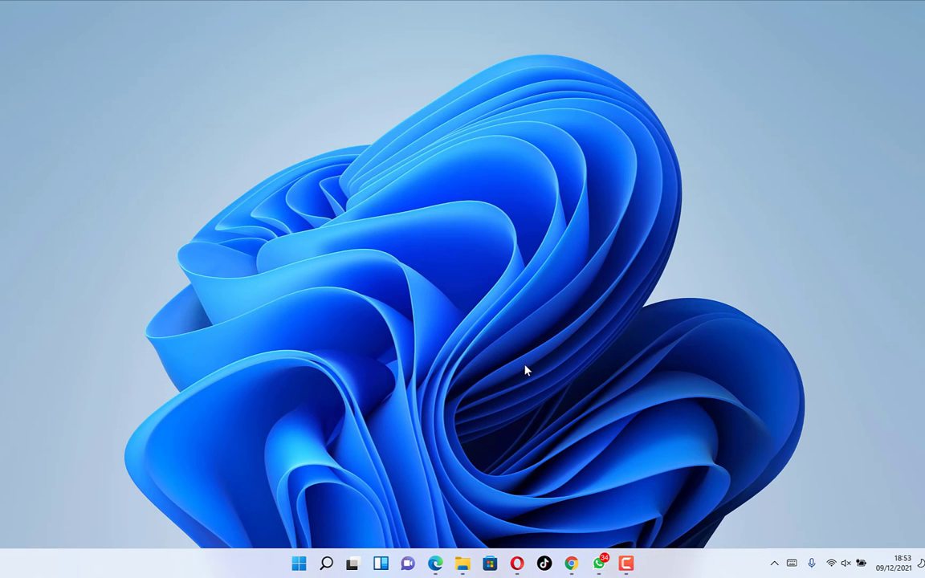
# Step: Launch Lightshot from the Start menu and try a capture from the tray icon, then cancel it
pyautogui.click(301, 558)
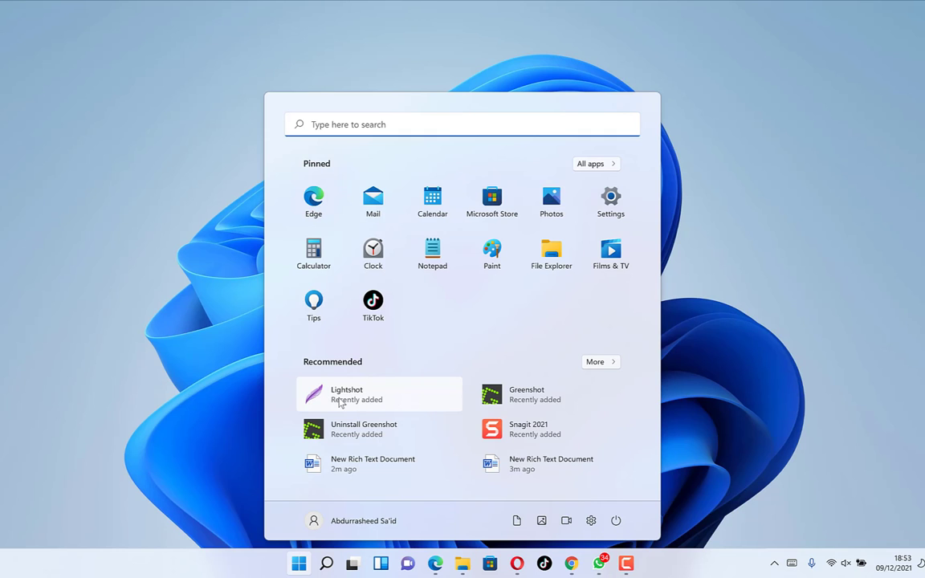
pyautogui.click(351, 403)
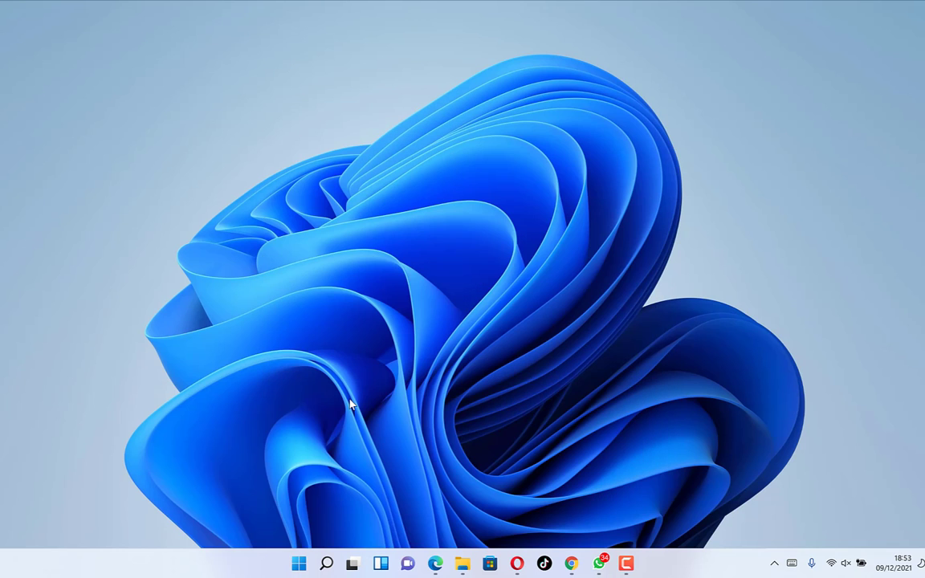
pyautogui.click(776, 566)
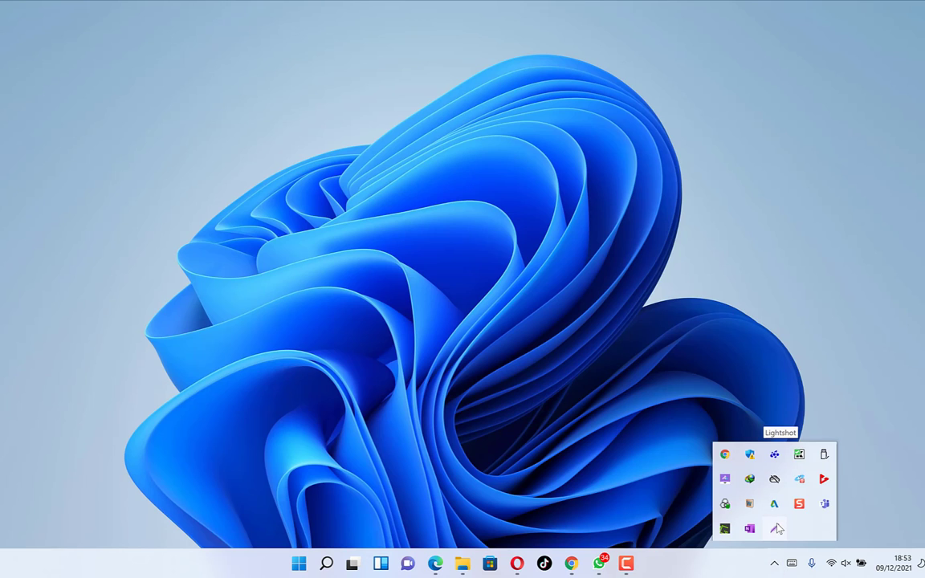
pyautogui.click(776, 530)
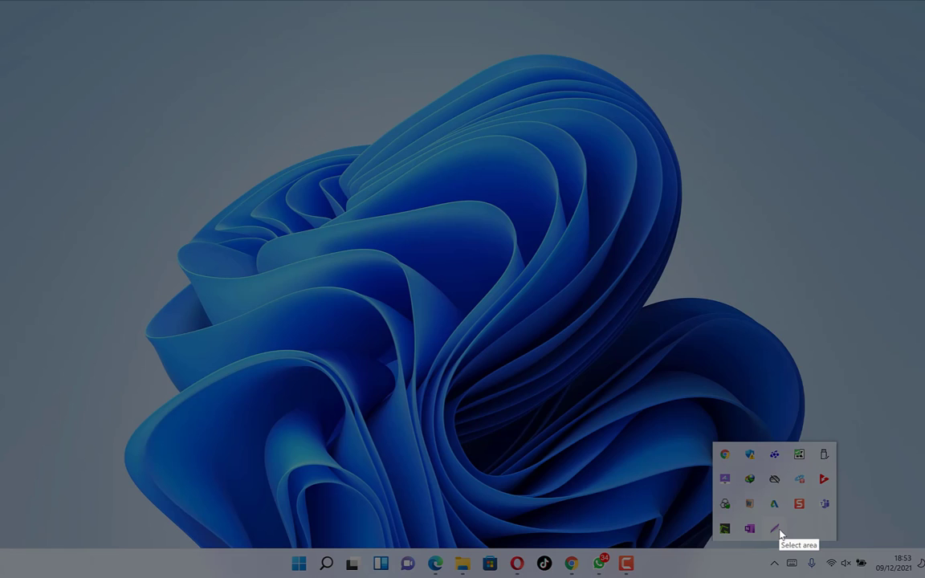
pyautogui.press('Escape')
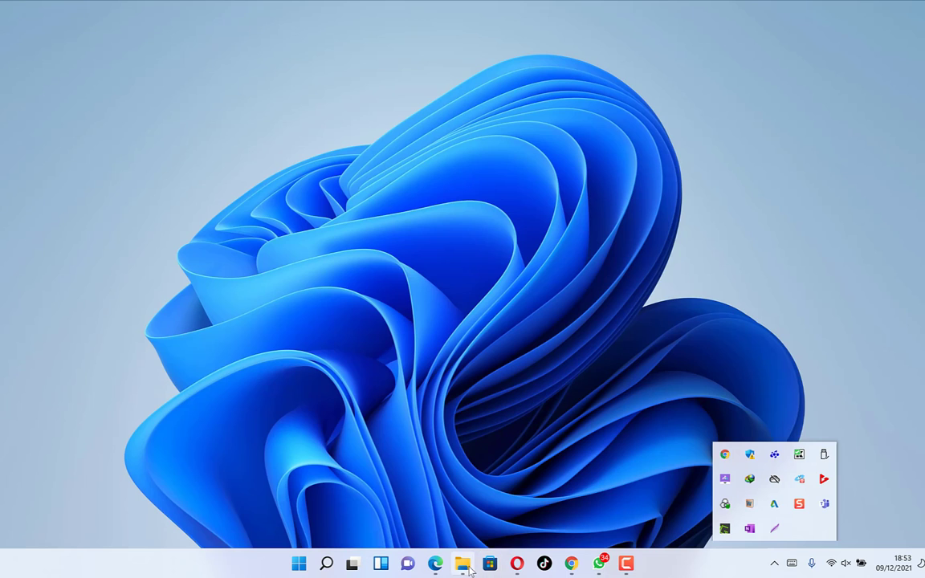
# Step: Bring back the LightShot page in the browser and start a capture over it
pyautogui.click(571, 564)
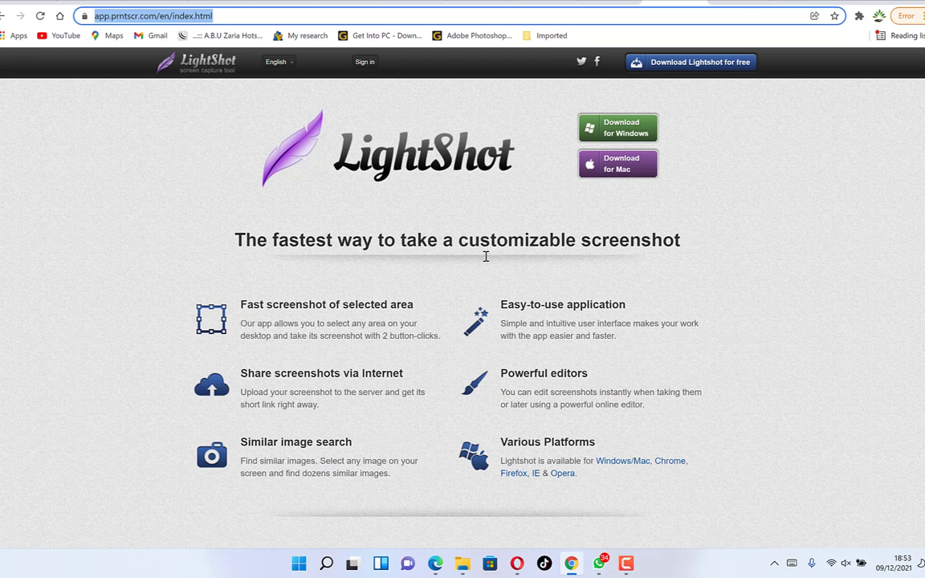
pyautogui.click(774, 565)
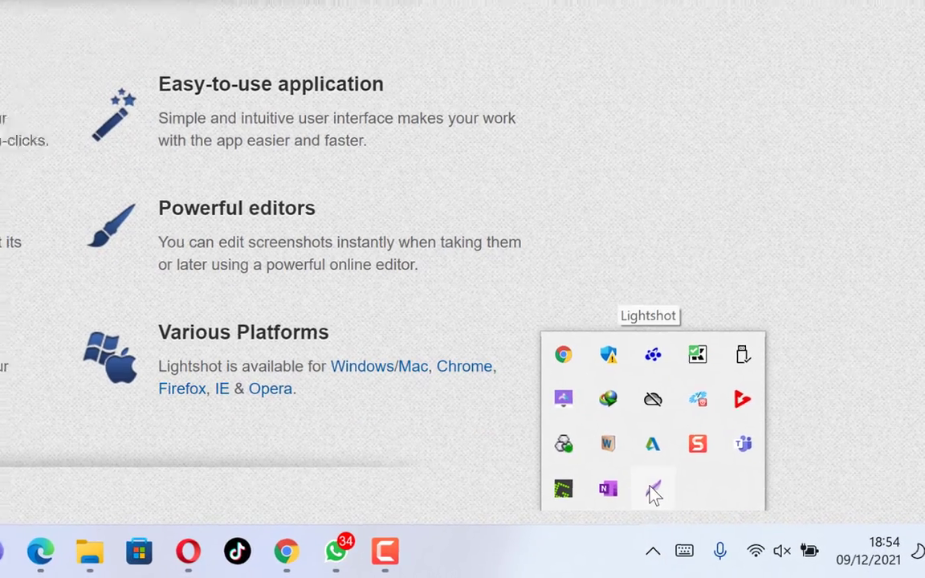
pyautogui.click(651, 488)
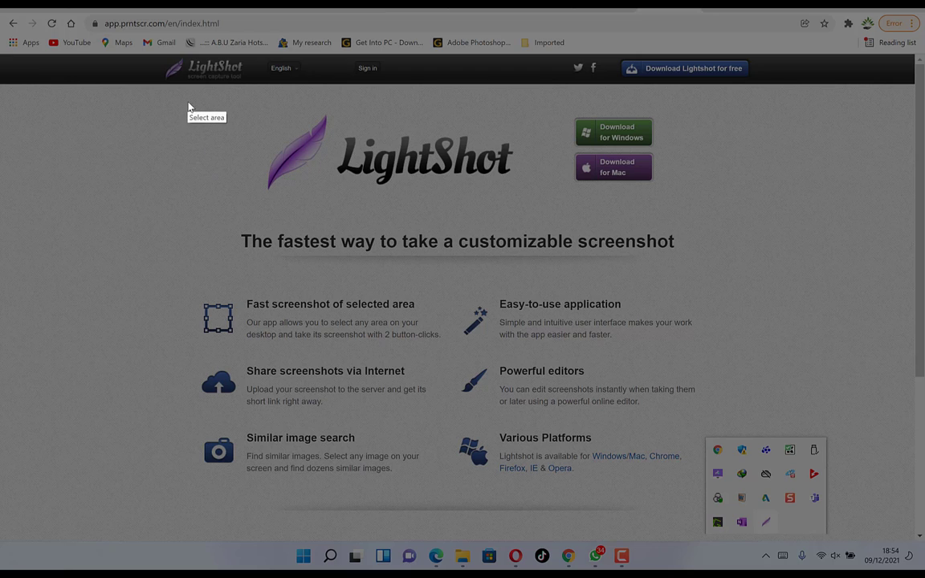
# Step: Capture the area around the LightShot logo and scribble red freehand marks above the text
pyautogui.moveTo(203, 101)
pyautogui.mouseDown()
pyautogui.moveTo(452, 197)
pyautogui.moveTo(552, 211)
pyautogui.mouseUp()
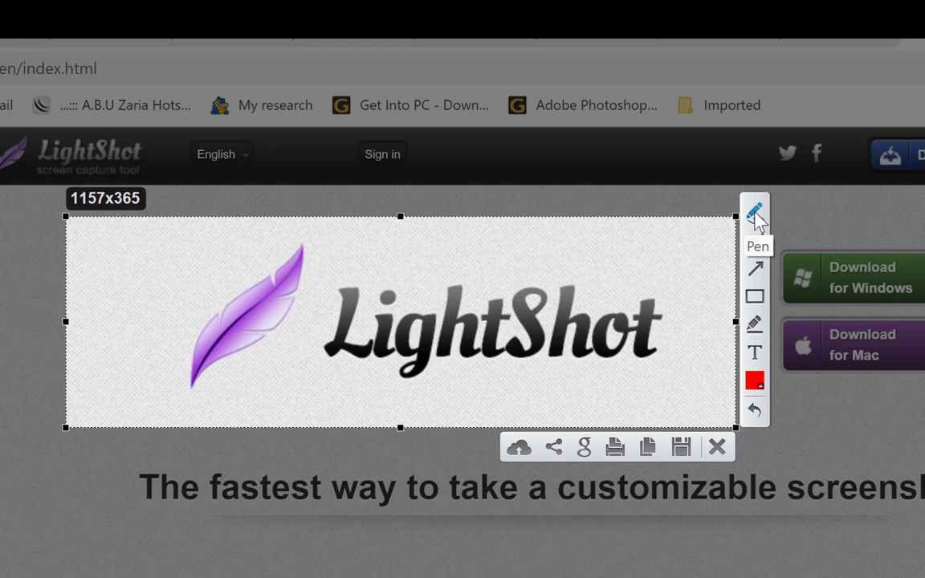
pyautogui.click(755, 214)
pyautogui.moveTo(416, 246)
pyautogui.mouseDown()
pyautogui.moveTo(448, 240)
pyautogui.moveTo(522, 261)
pyautogui.moveTo(510, 274)
pyautogui.moveTo(564, 277)
pyautogui.mouseUp()
pyautogui.moveTo(527, 255)
pyautogui.mouseDown()
pyautogui.moveTo(572, 295)
pyautogui.moveTo(568, 264)
pyautogui.moveTo(601, 285)
pyautogui.moveTo(621, 273)
pyautogui.mouseUp()
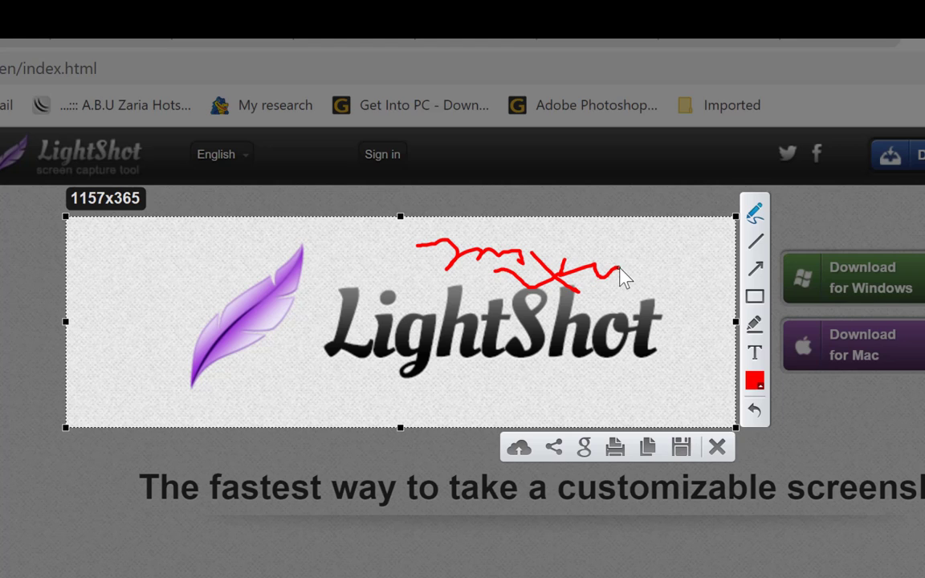
# Step: Draw four red straight lines around the logo: left, upper right, lower right and below the feather
pyautogui.click(750, 246)
pyautogui.moveTo(136, 271); pyautogui.dragTo(245, 247)
pyautogui.moveTo(643, 232); pyautogui.dragTo(725, 275)
pyautogui.moveTo(713, 373); pyautogui.dragTo(566, 411)
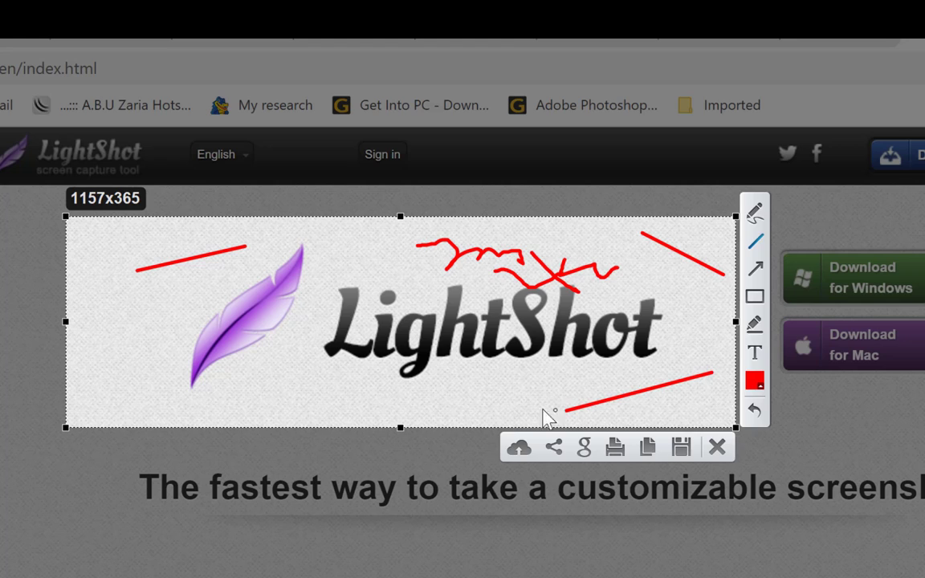
pyautogui.moveTo(148, 369); pyautogui.dragTo(306, 421)
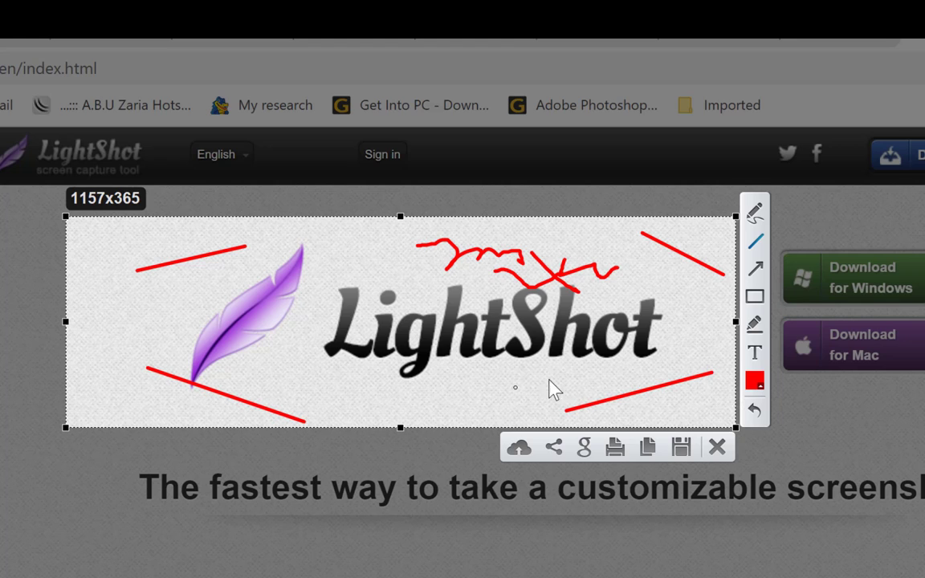
# Step: Add three red arrows around the logo text and a red rectangle left of the feather
pyautogui.click(759, 270)
pyautogui.moveTo(390, 400); pyautogui.dragTo(386, 381)
pyautogui.moveTo(454, 402)
pyautogui.mouseDown()
pyautogui.moveTo(452, 386)
pyautogui.moveTo(479, 407)
pyautogui.moveTo(518, 379)
pyautogui.moveTo(582, 370)
pyautogui.mouseUp()
pyautogui.moveTo(348, 236); pyautogui.dragTo(387, 257)
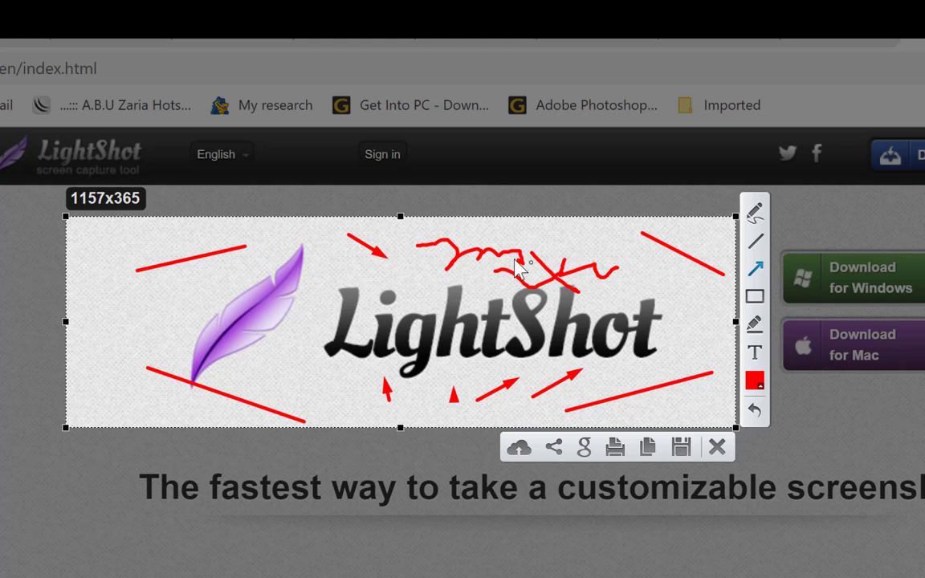
pyautogui.click(756, 298)
pyautogui.moveTo(96, 319); pyautogui.dragTo(218, 340)
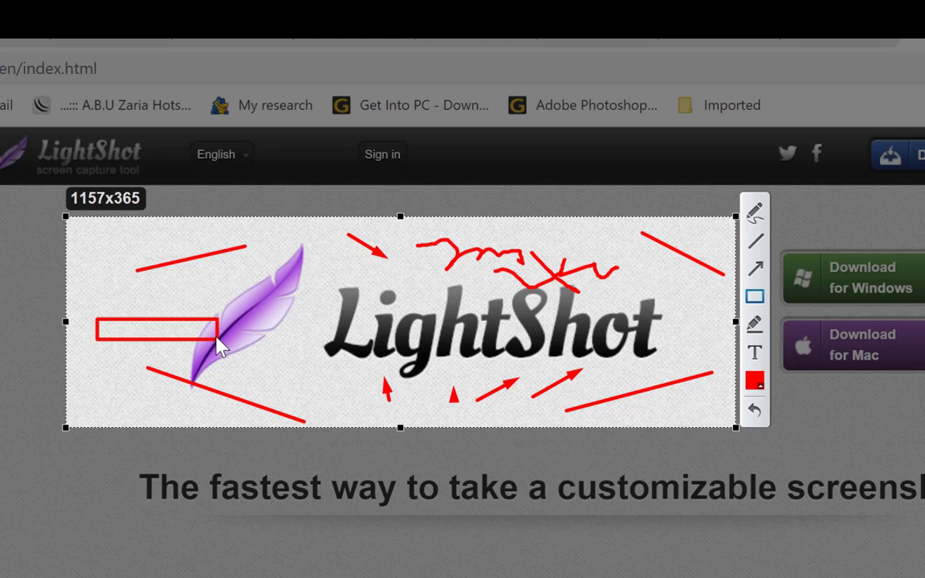
# Step: Mix and save a pink custom colour (Red 228, Green 120, Blue 228) and apply it for drawing
pyautogui.click(763, 385)
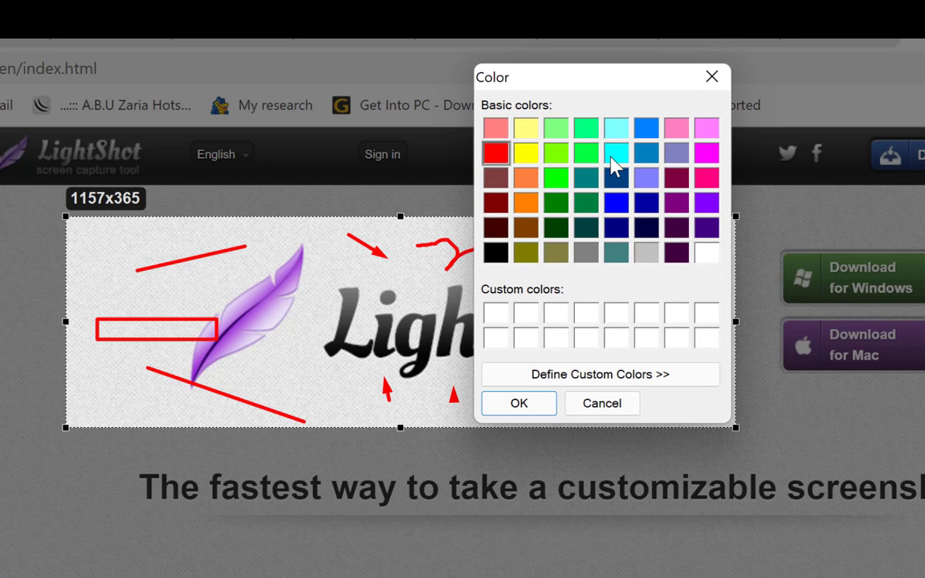
pyautogui.click(615, 154)
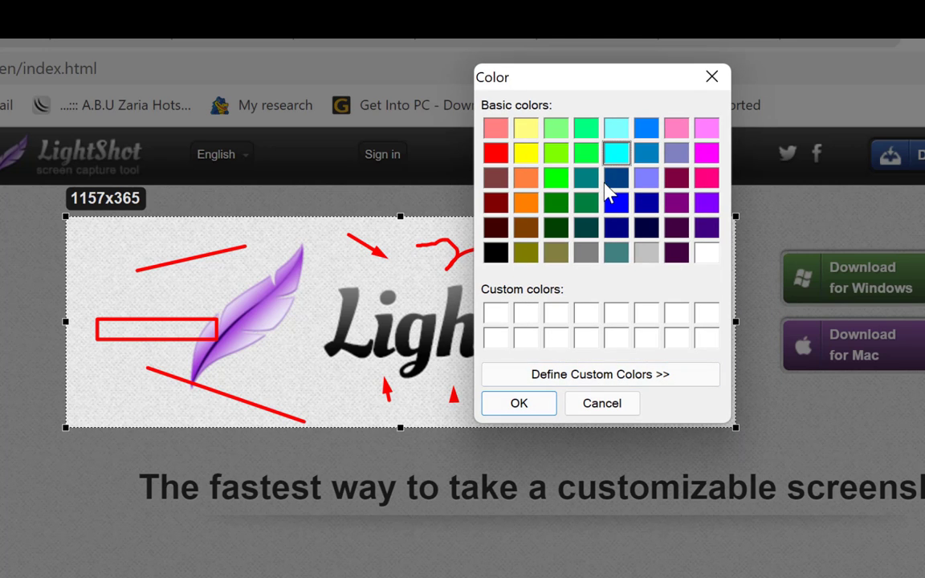
pyautogui.click(609, 183)
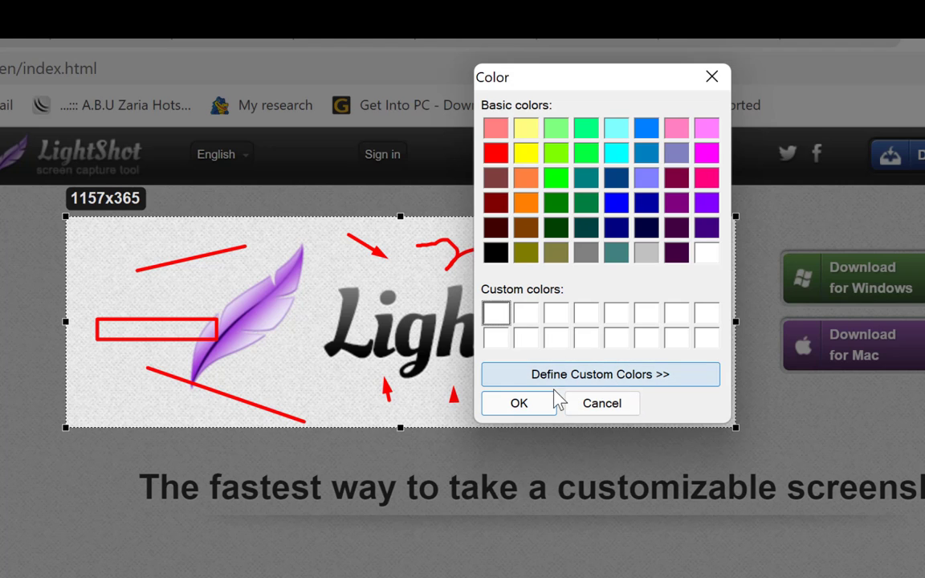
pyautogui.click(593, 375)
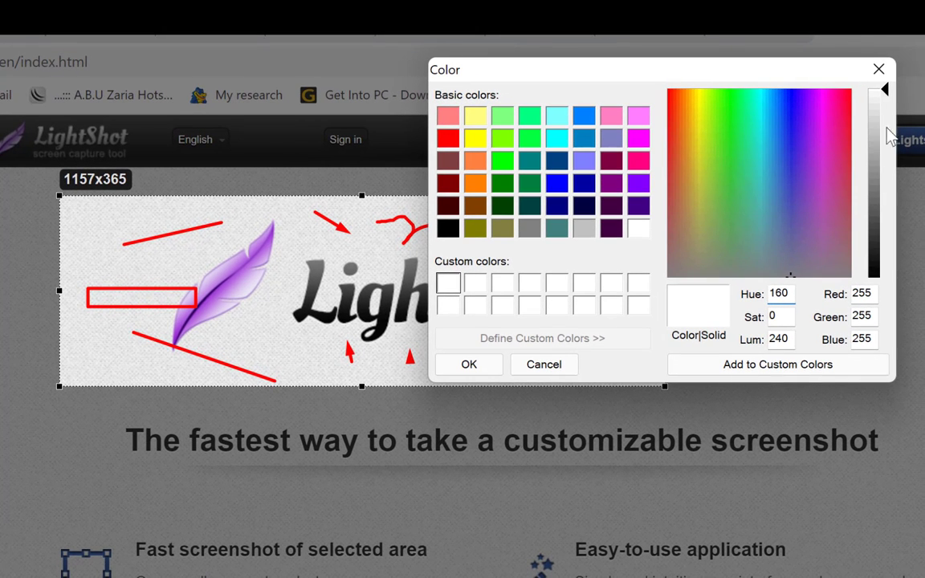
pyautogui.moveTo(890, 90)
pyautogui.mouseDown()
pyautogui.moveTo(883, 190)
pyautogui.moveTo(884, 89)
pyautogui.mouseUp()
pyautogui.click(720, 205)
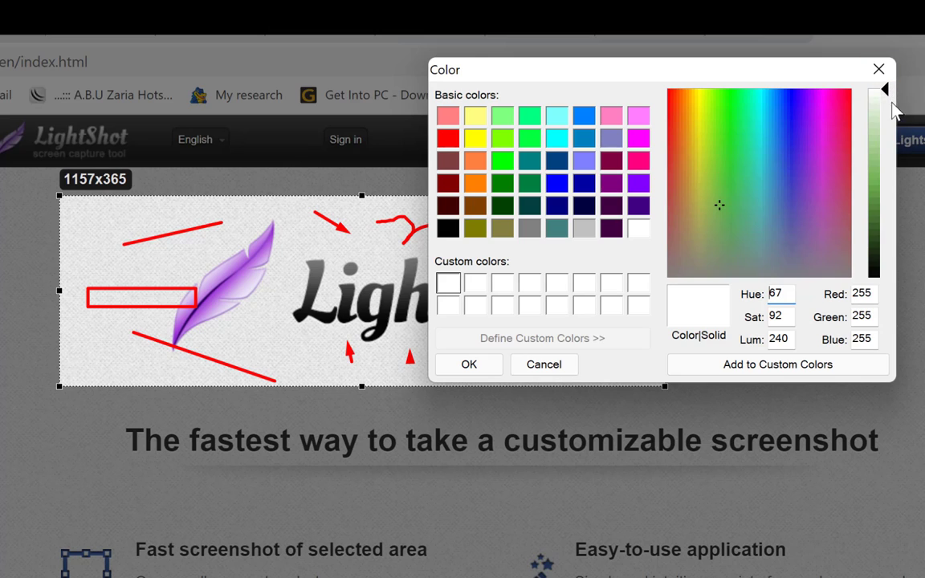
pyautogui.moveTo(888, 93); pyautogui.dragTo(886, 148)
pyautogui.moveTo(737, 190); pyautogui.dragTo(822, 151)
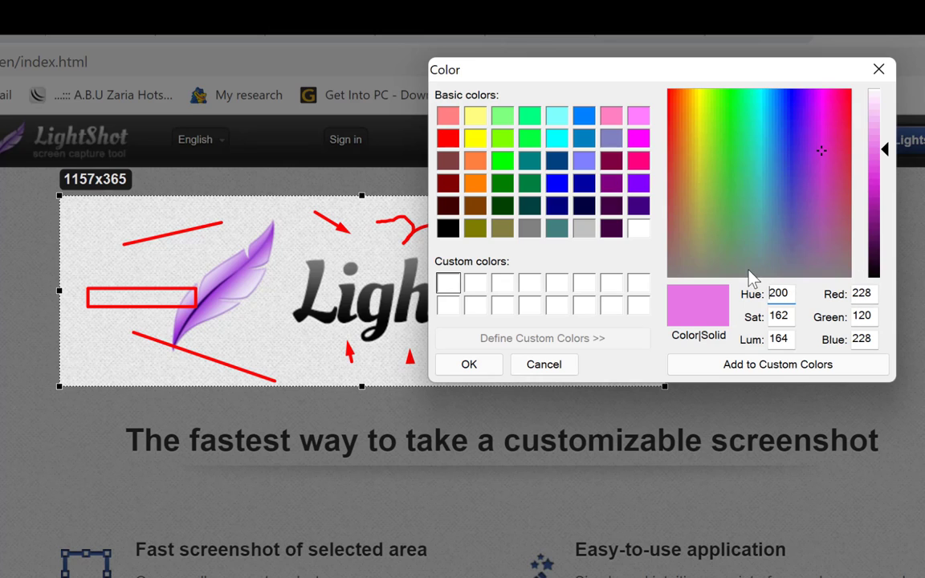
pyautogui.click(720, 372)
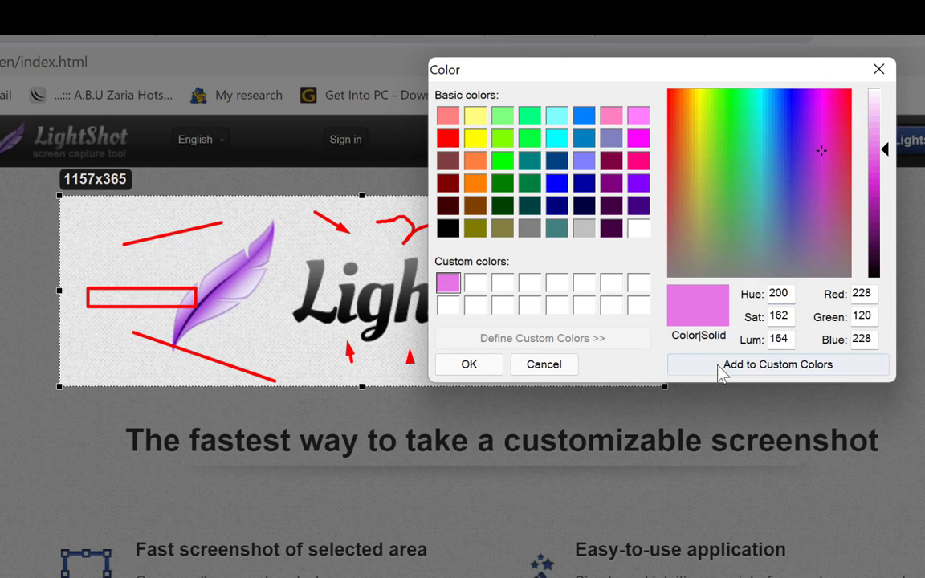
pyautogui.click(455, 294)
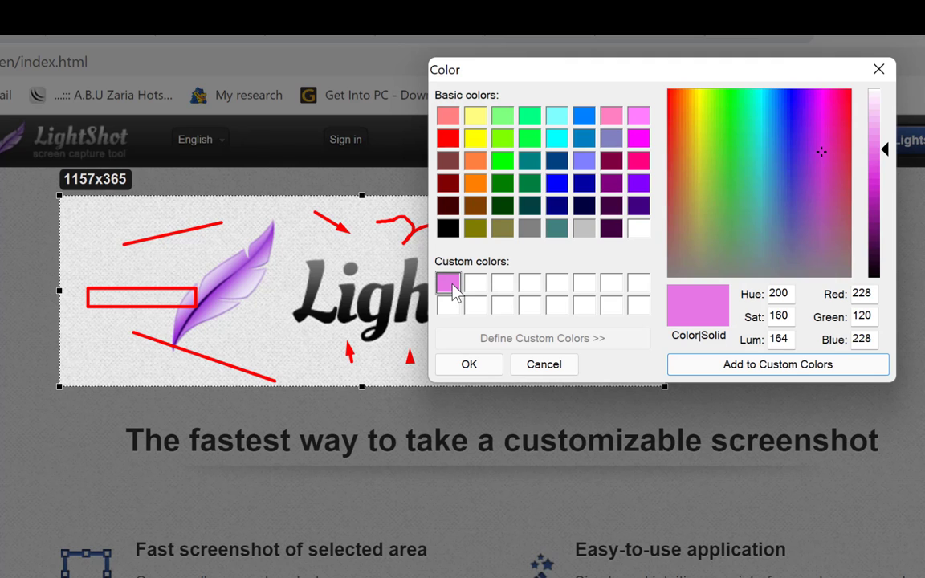
pyautogui.click(474, 366)
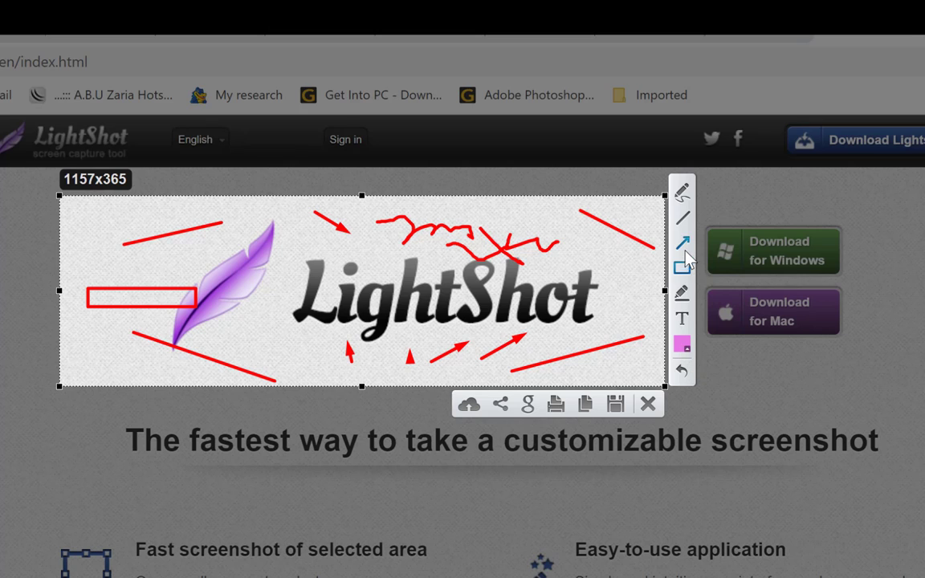
# Step: Draw pink freehand squiggles across the logo top and a pink line at upper right
pyautogui.click(682, 191)
pyautogui.moveTo(315, 235); pyautogui.dragTo(342, 252)
pyautogui.moveTo(391, 288); pyautogui.dragTo(407, 233)
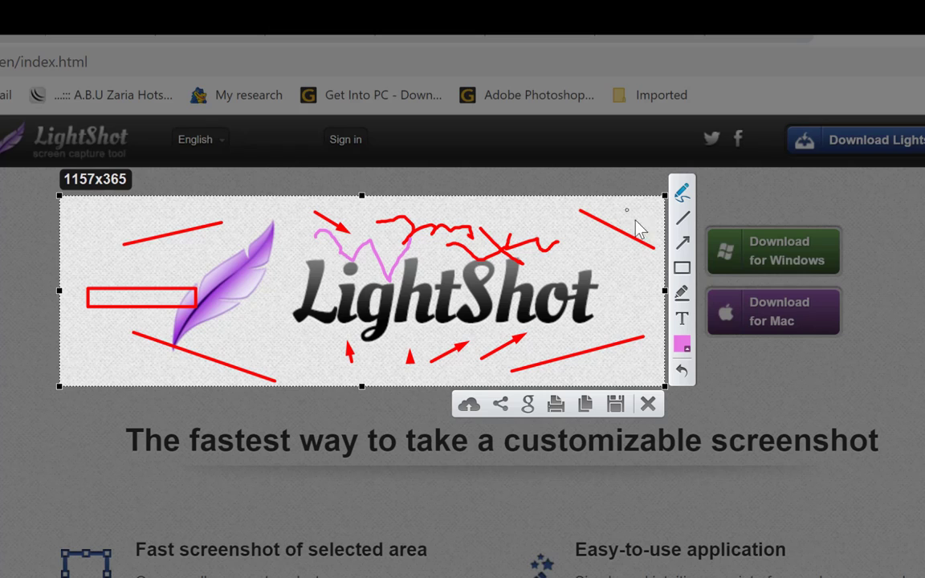
pyautogui.moveTo(584, 214)
pyautogui.mouseDown()
pyautogui.moveTo(621, 259)
pyautogui.moveTo(625, 296)
pyautogui.moveTo(609, 311)
pyautogui.mouseUp()
# Step: Draw a pink rectangle above the red one, then pick the yellow highlighter marker
pyautogui.click(682, 243)
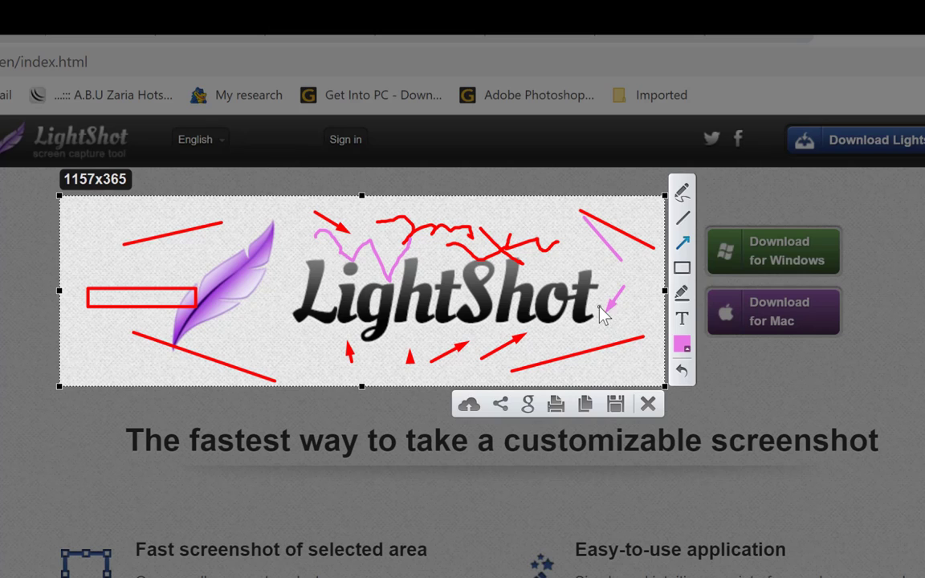
pyautogui.click(681, 269)
pyautogui.moveTo(93, 260); pyautogui.dragTo(199, 280)
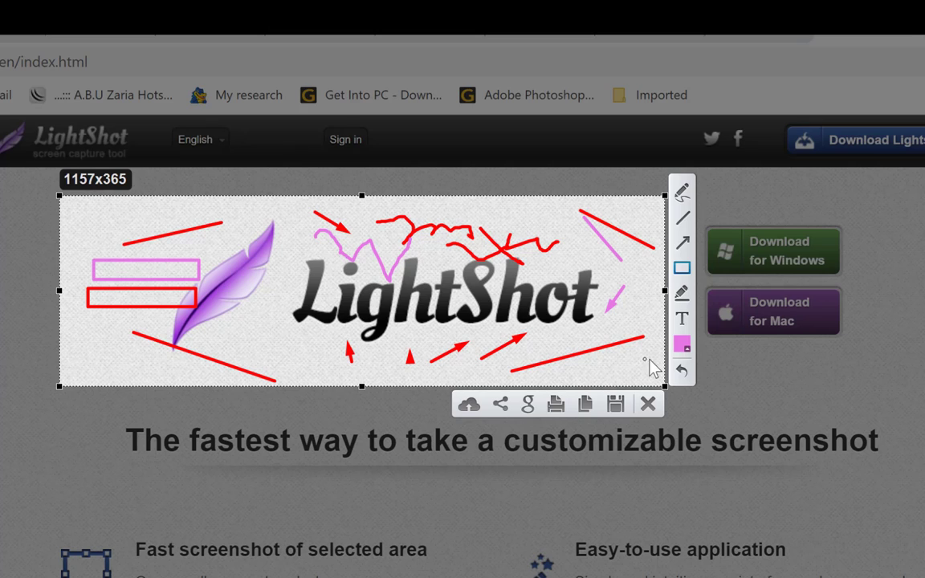
pyautogui.click(685, 292)
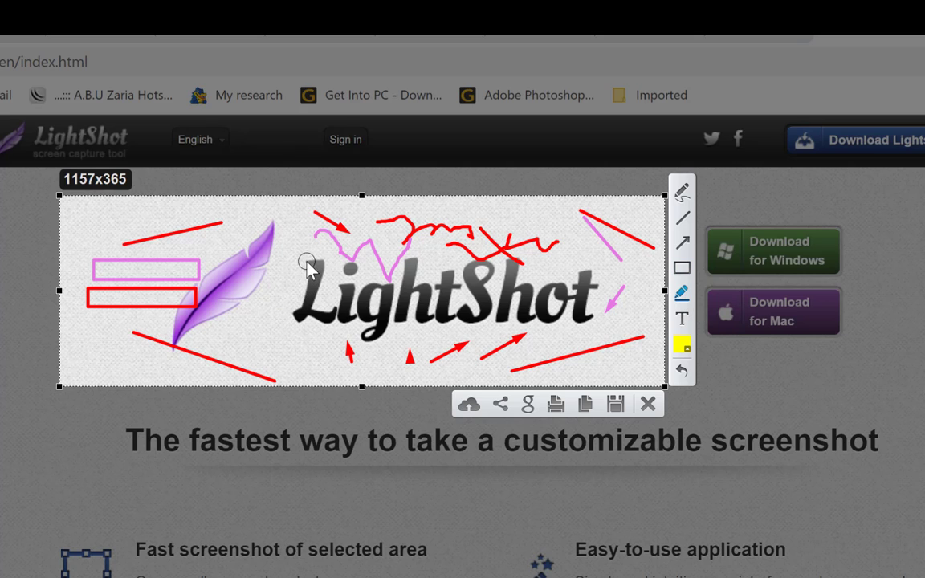
# Step: Loop a yellow highlighter stroke around the LightShot wordmark
pyautogui.moveTo(306, 250)
pyautogui.mouseDown()
pyautogui.moveTo(269, 302)
pyautogui.moveTo(368, 353)
pyautogui.moveTo(500, 321)
pyautogui.moveTo(598, 277)
pyautogui.moveTo(289, 251)
pyautogui.moveTo(329, 275)
pyautogui.mouseUp()
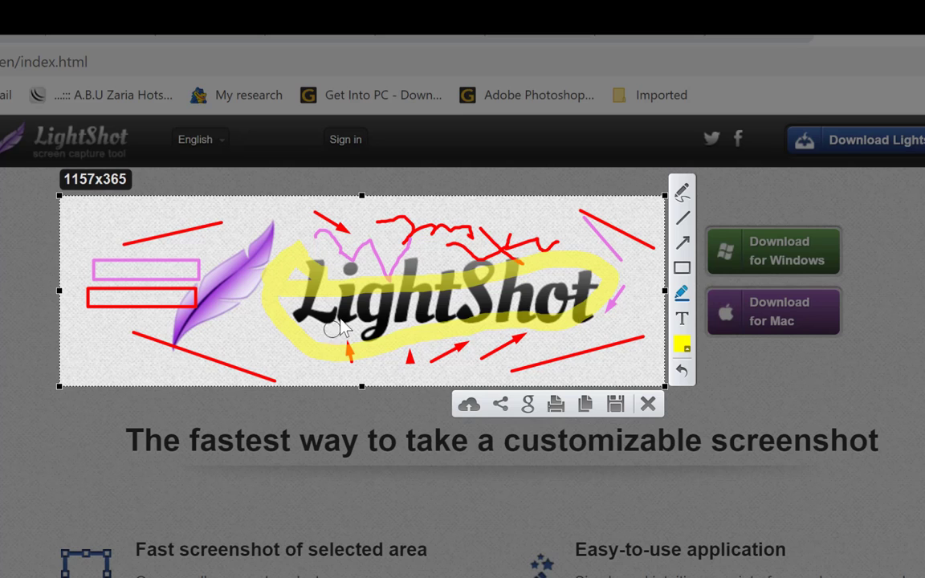
pyautogui.click(681, 349)
# Step: Define and save a custom blue (Red 49, Green 108, Blue 206) and apply it
pyautogui.click(533, 138)
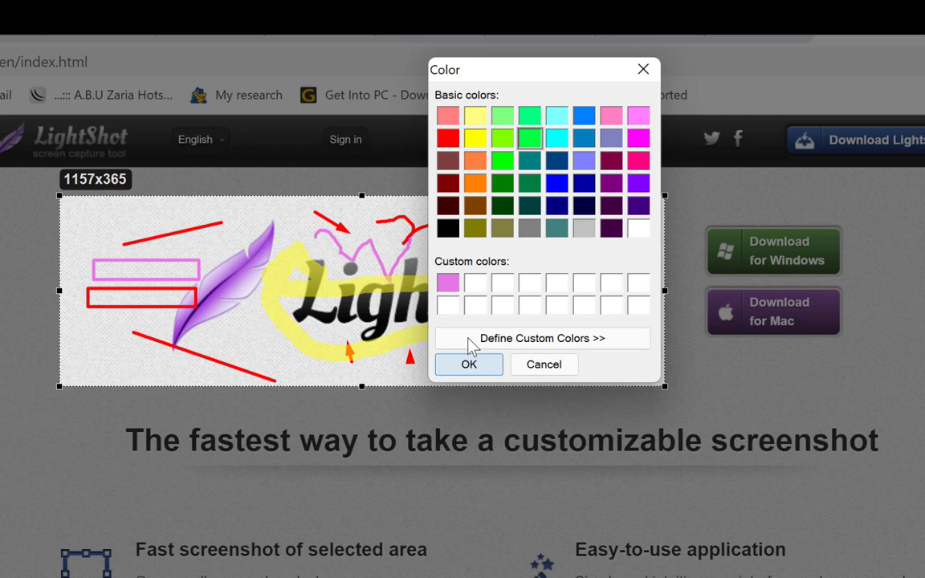
pyautogui.click(537, 344)
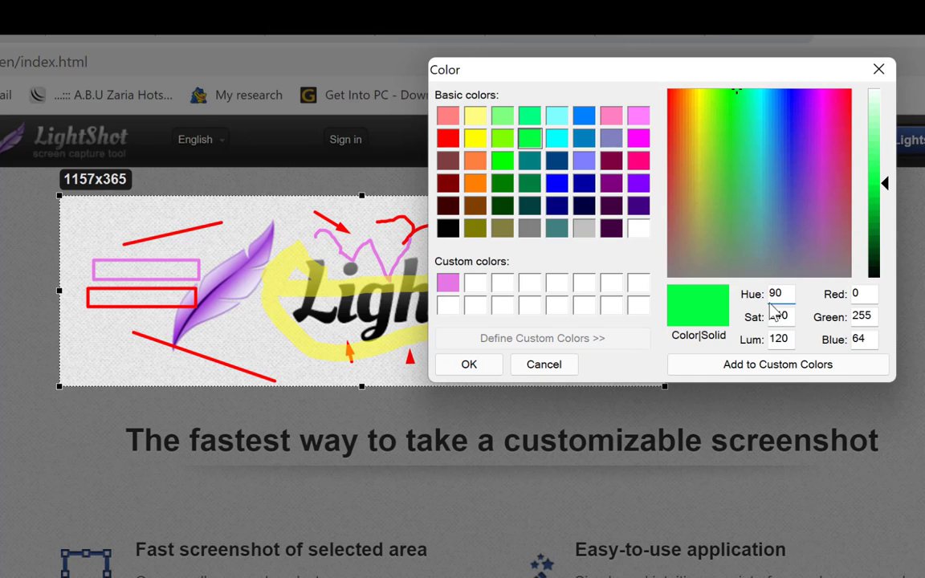
pyautogui.click(779, 161)
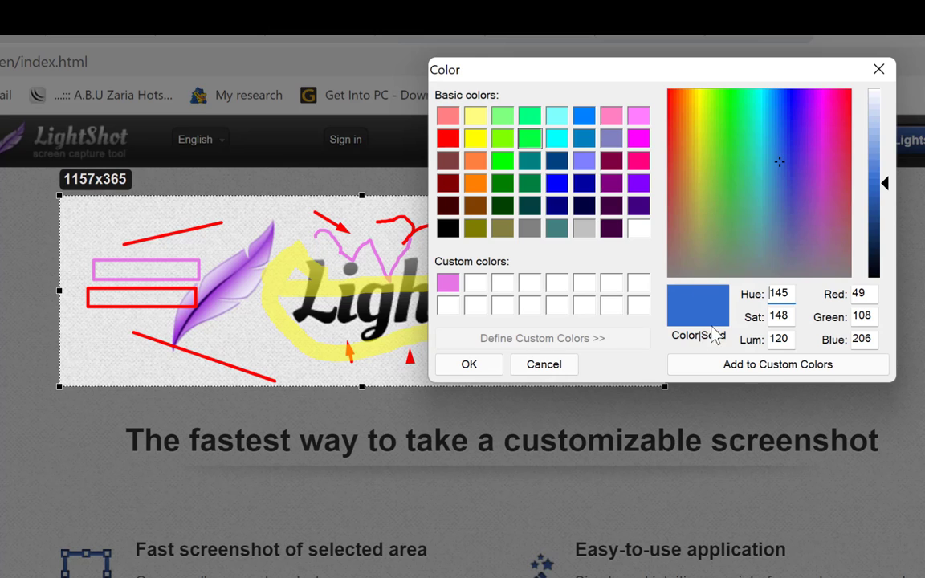
pyautogui.click(743, 368)
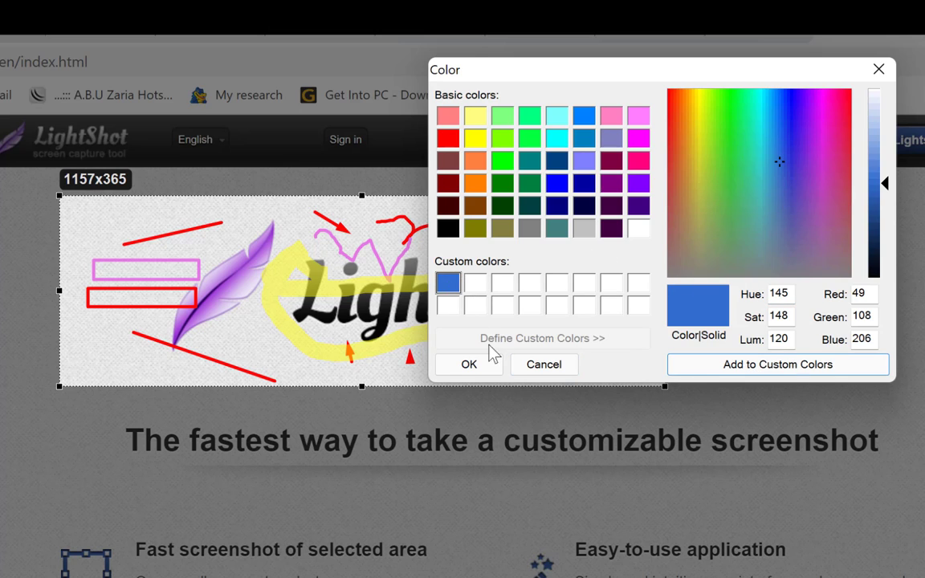
pyautogui.click(447, 366)
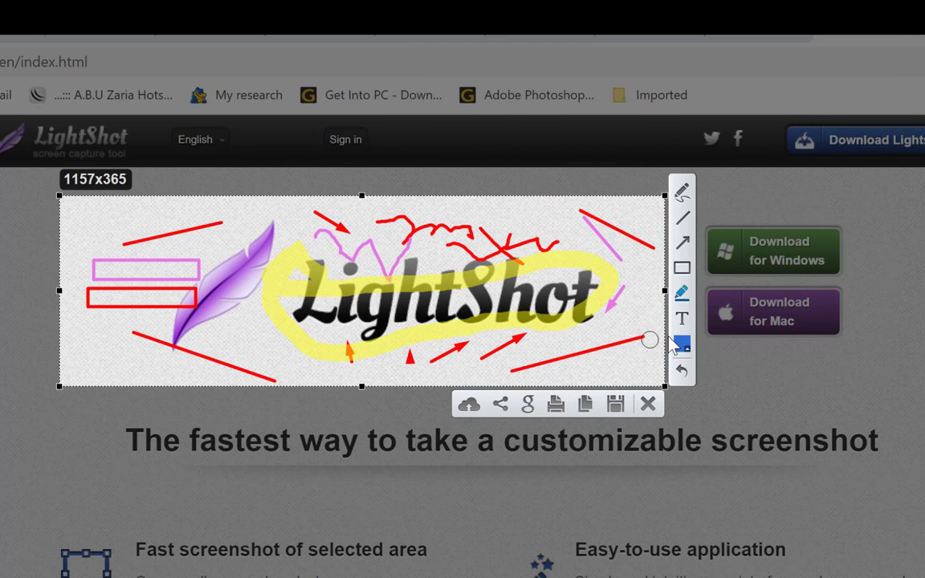
# Step: Scribble wide blue marker strokes across the feather, the wordmark and its top edge
pyautogui.click(681, 296)
pyautogui.moveTo(430, 326)
pyautogui.mouseDown()
pyautogui.moveTo(482, 331)
pyautogui.moveTo(427, 324)
pyautogui.mouseUp()
pyautogui.click(679, 344)
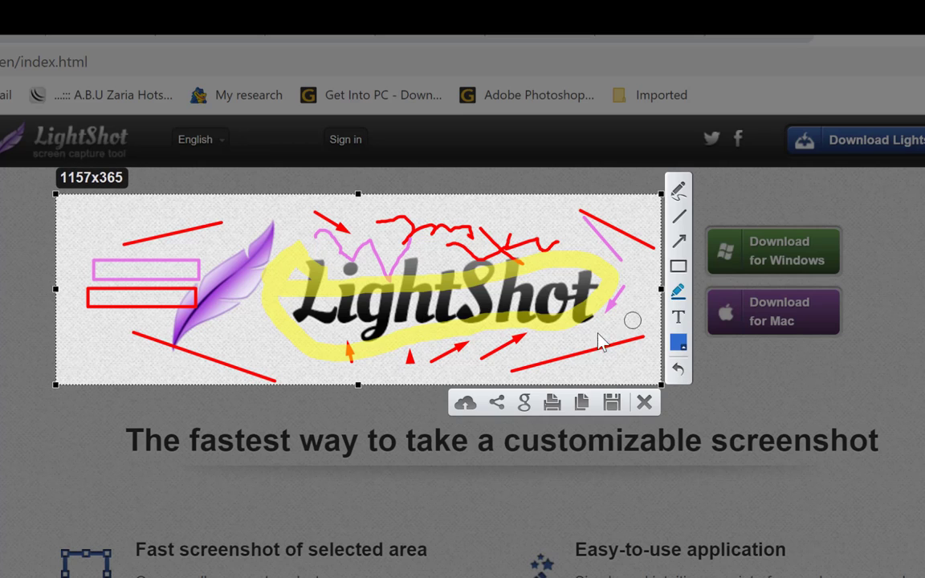
pyautogui.moveTo(543, 311)
pyautogui.mouseDown()
pyautogui.moveTo(440, 324)
pyautogui.moveTo(271, 310)
pyautogui.moveTo(171, 355)
pyautogui.moveTo(185, 351)
pyautogui.moveTo(179, 273)
pyautogui.moveTo(282, 221)
pyautogui.moveTo(406, 221)
pyautogui.moveTo(533, 241)
pyautogui.moveTo(636, 334)
pyautogui.mouseUp()
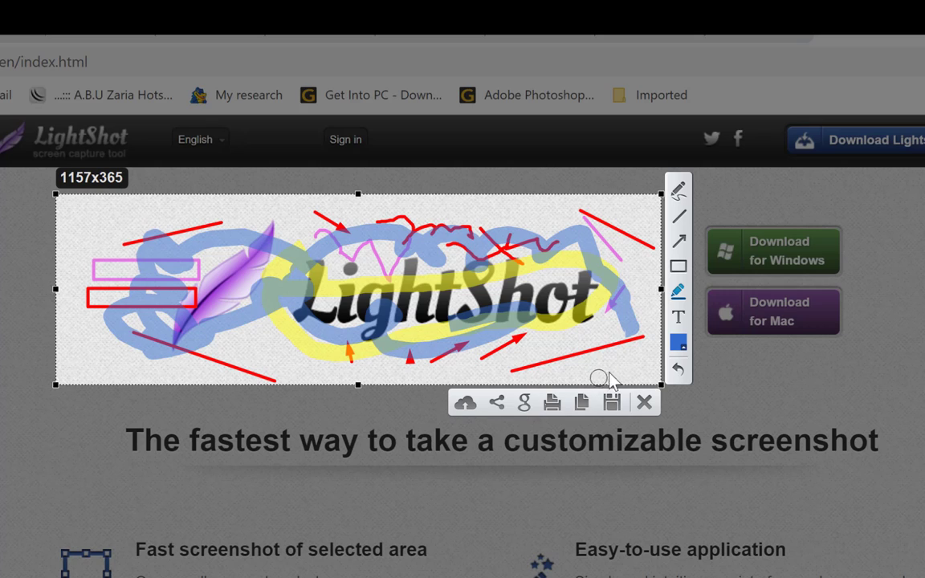
# Step: Type the caption 'Welcome to Epic mentorship' at the top-left of the capture
pyautogui.click(679, 319)
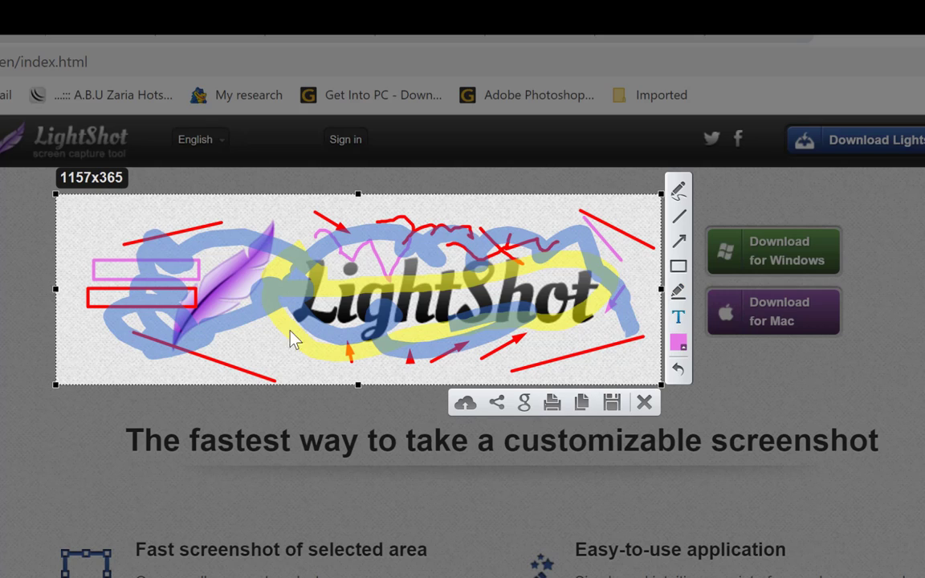
pyautogui.click(71, 218)
pyautogui.write('Welc')
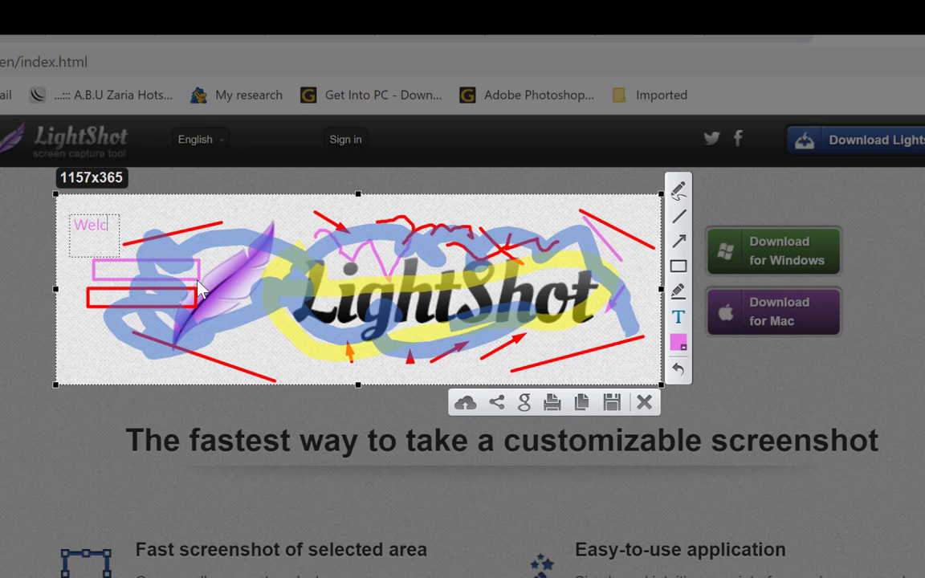
pyautogui.write('ome to Ep')
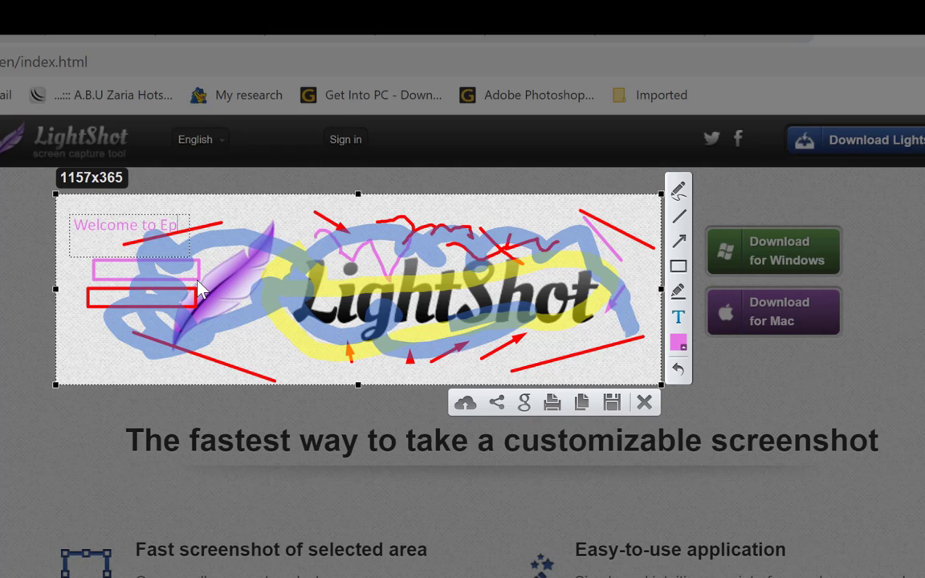
pyautogui.write('ic mentorship')
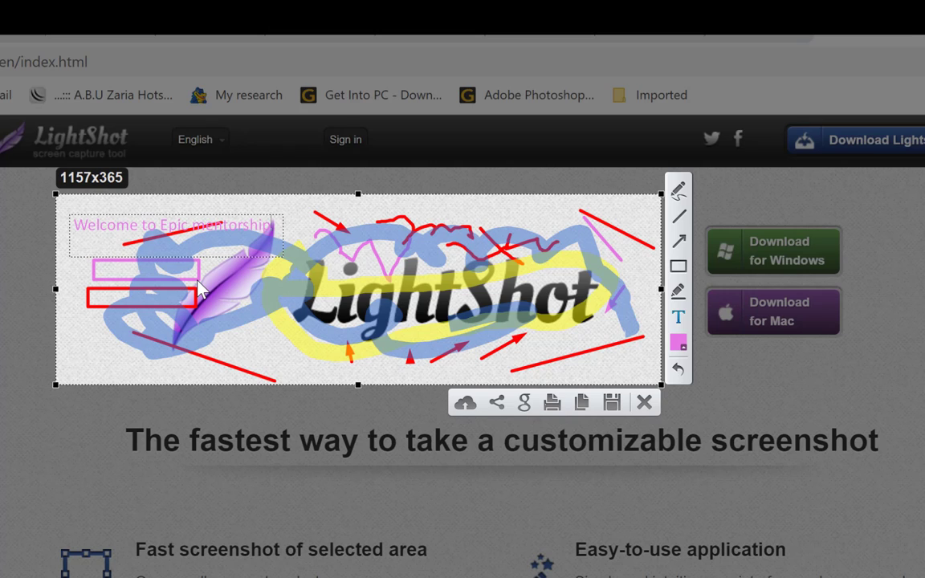
pyautogui.doubleClick(124, 227)
pyautogui.click(124, 227)
pyautogui.click(682, 356)
# Step: Make the welcome caption dark navy and add a 'Text' label below the feather
pyautogui.click(580, 204)
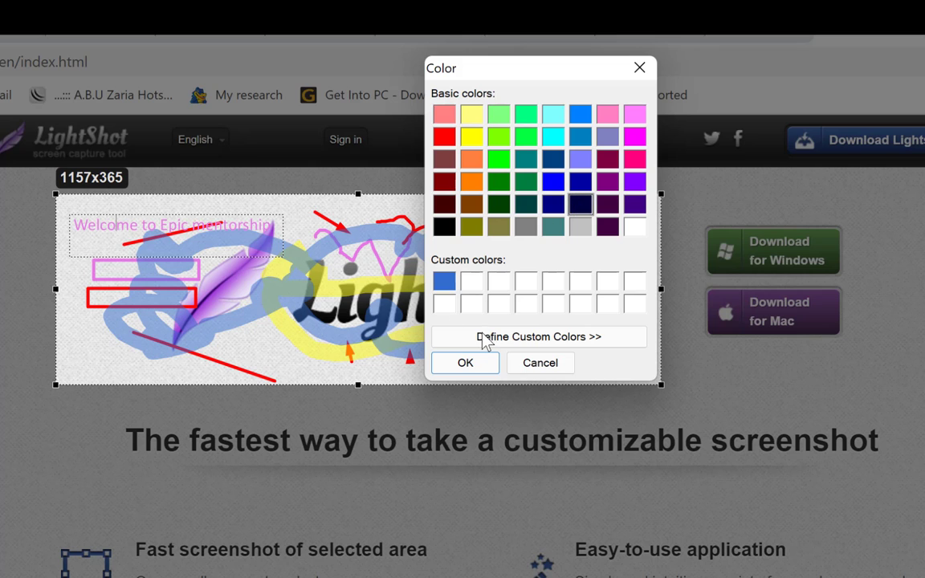
pyautogui.click(470, 364)
pyautogui.click(224, 337)
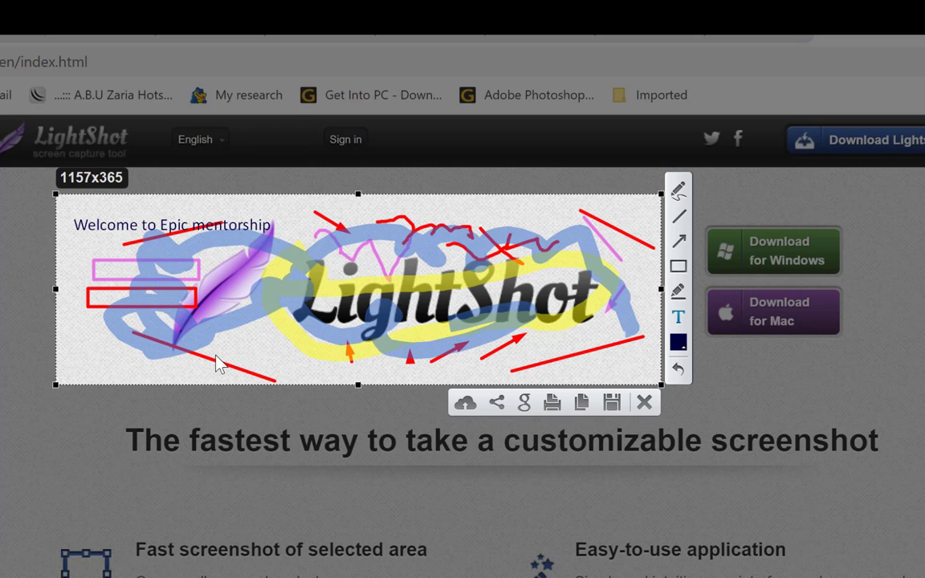
pyautogui.click(245, 350)
pyautogui.write('Text')
# Step: Undo eight annotations: Text label, caption, blue and yellow strokes, pink shapes, red arrows
pyautogui.click(679, 371)
pyautogui.click(679, 371)
pyautogui.click(679, 371)
pyautogui.click(679, 370)
pyautogui.click(679, 370)
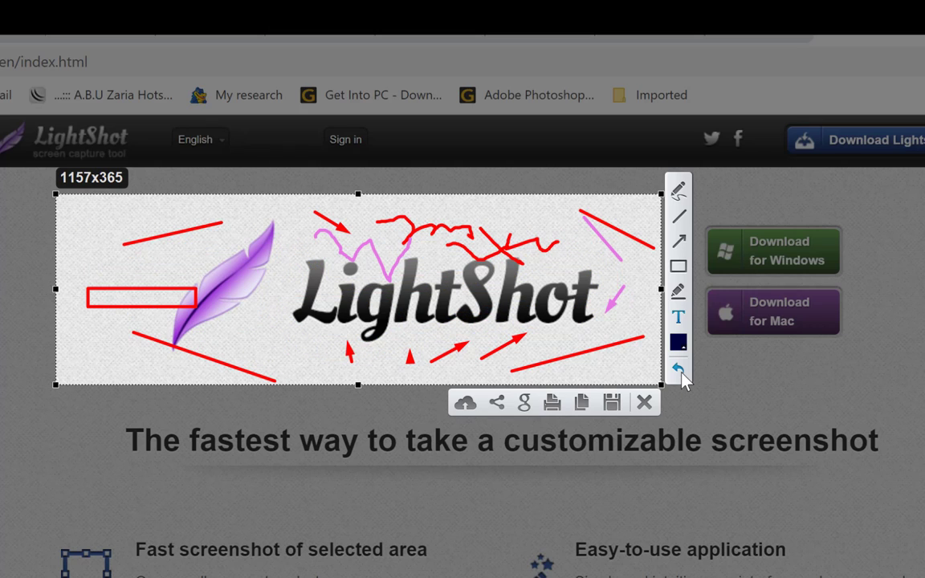
pyautogui.click(679, 370)
pyautogui.click(679, 370)
pyautogui.click(679, 370)
pyautogui.click(679, 370)
pyautogui.click(679, 370)
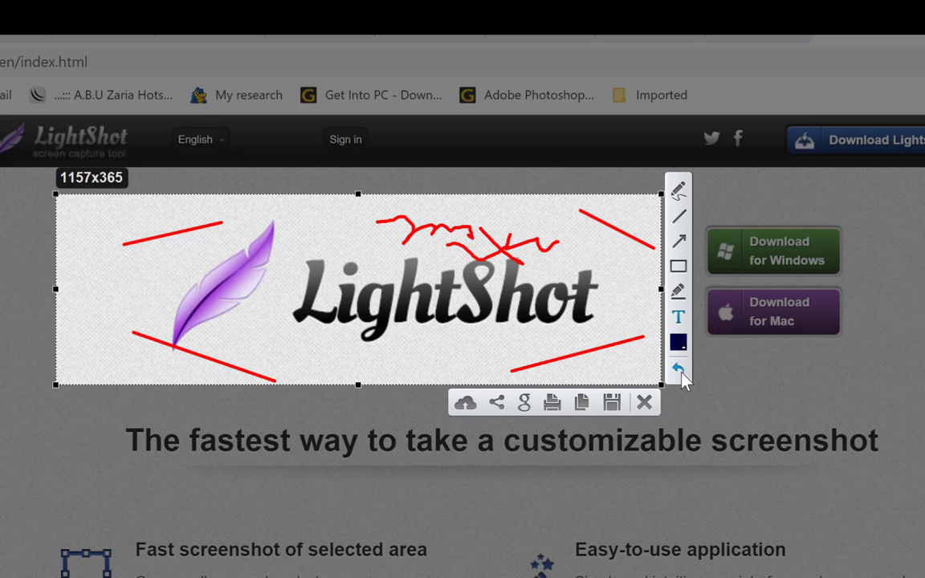
pyautogui.click(679, 370)
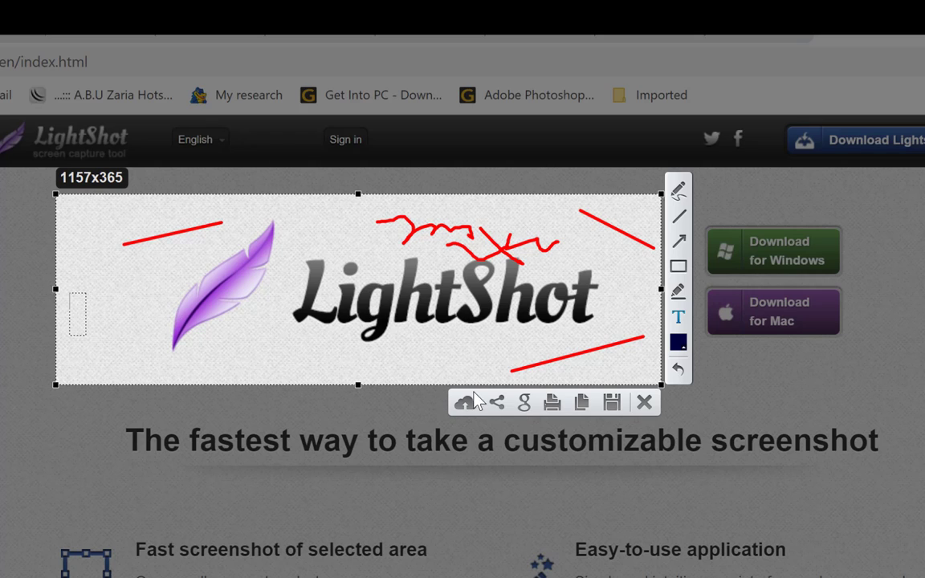
pyautogui.moveTo(503, 416)
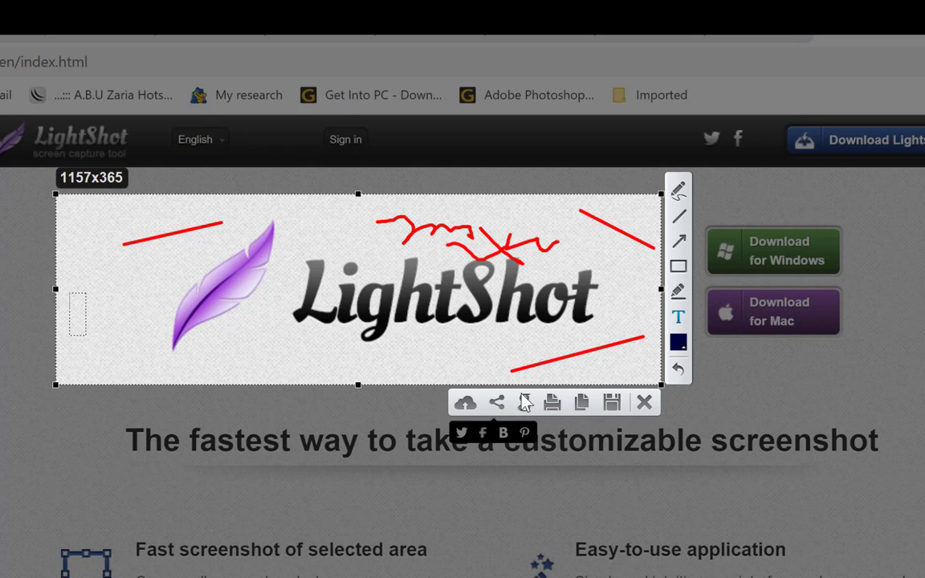
# Step: Upload the old capture, then start a new 1135x399 capture around the LightShot logo
pyautogui.click(466, 405)
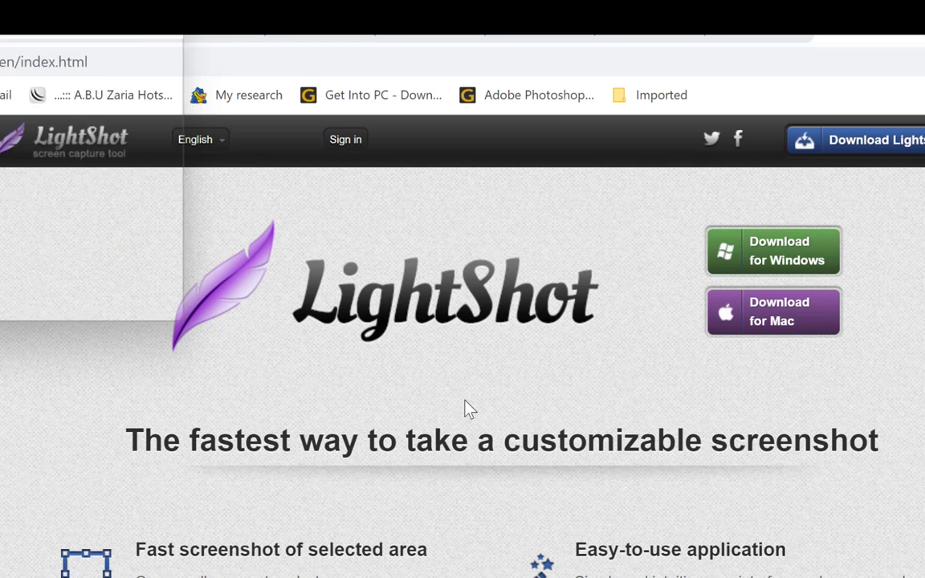
pyautogui.press('Print')
pyautogui.moveTo(95, 190); pyautogui.dragTo(690, 399)
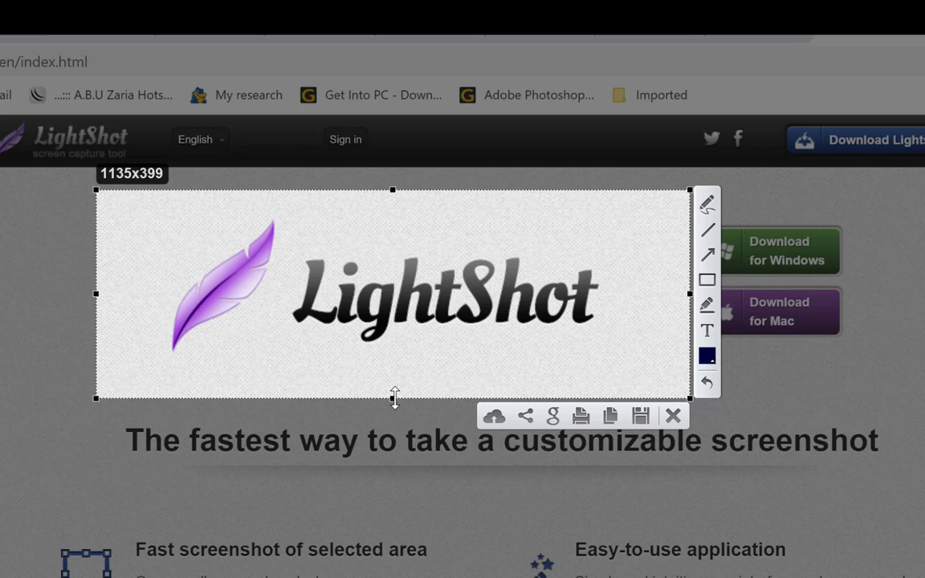
# Step: Adjust the selection's edges and corner to a snug 1002x355 frame around the feather and wordmark
pyautogui.moveTo(394, 398); pyautogui.dragTo(393, 560)
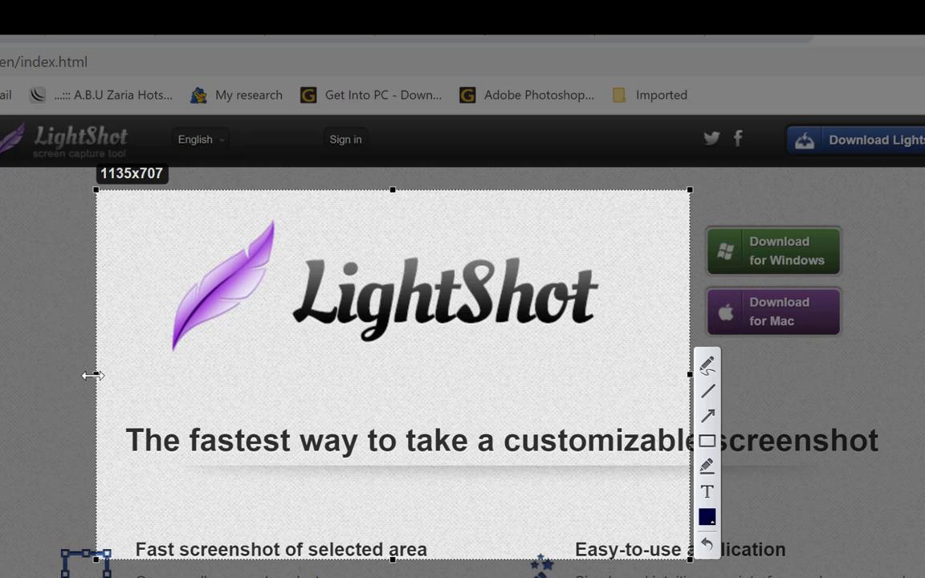
pyautogui.moveTo(88, 374); pyautogui.dragTo(156, 325)
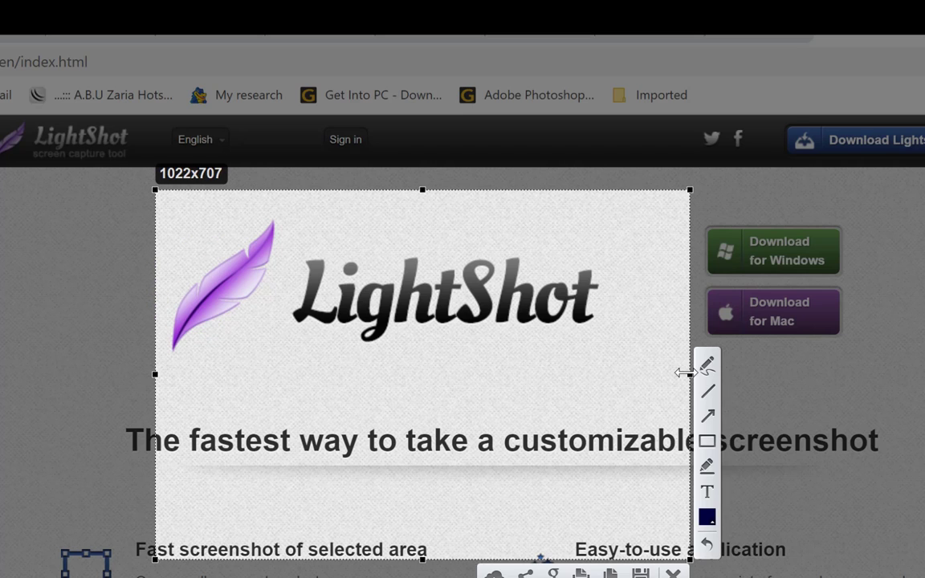
pyautogui.moveTo(683, 373); pyautogui.dragTo(675, 339)
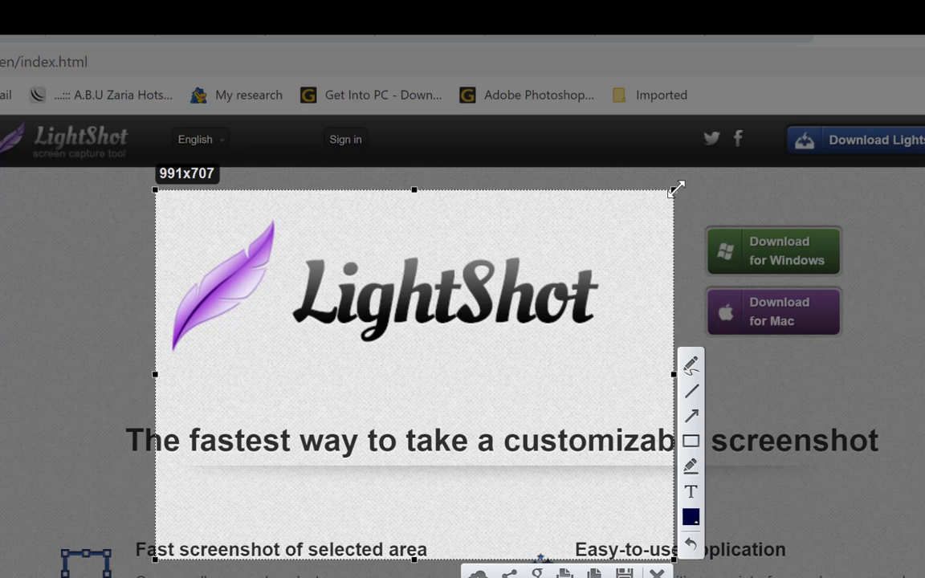
pyautogui.moveTo(675, 189)
pyautogui.mouseDown()
pyautogui.moveTo(329, 363)
pyautogui.moveTo(634, 210)
pyautogui.moveTo(679, 197)
pyautogui.mouseUp()
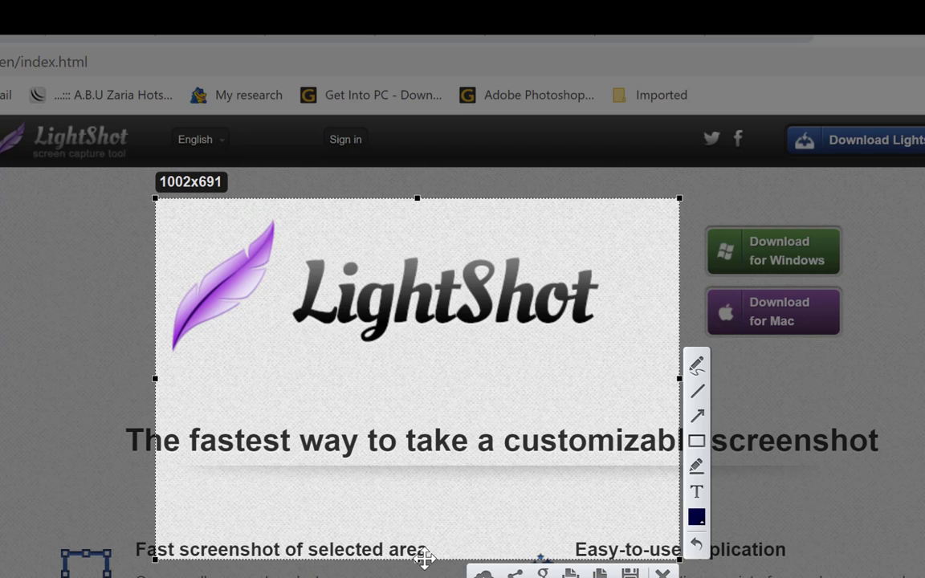
pyautogui.moveTo(419, 560); pyautogui.dragTo(422, 384)
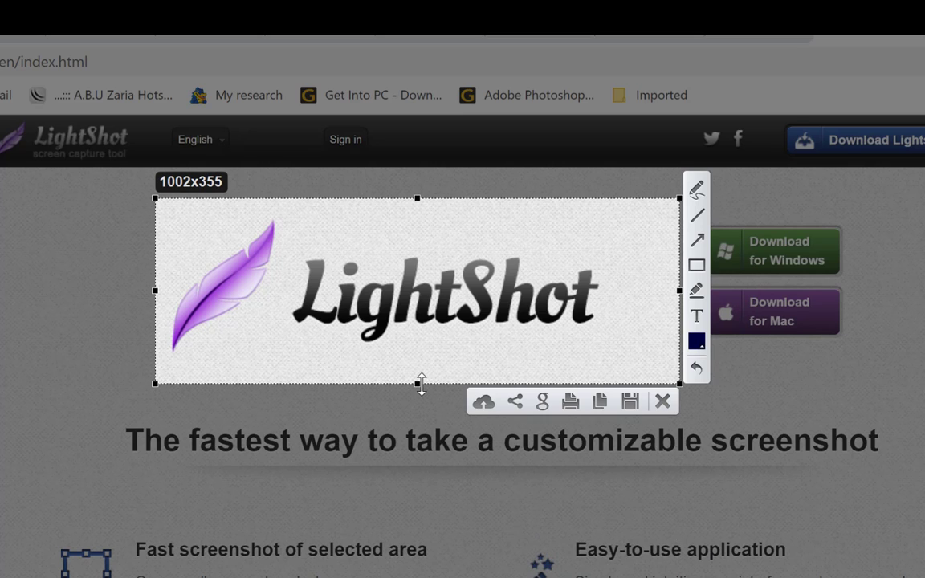